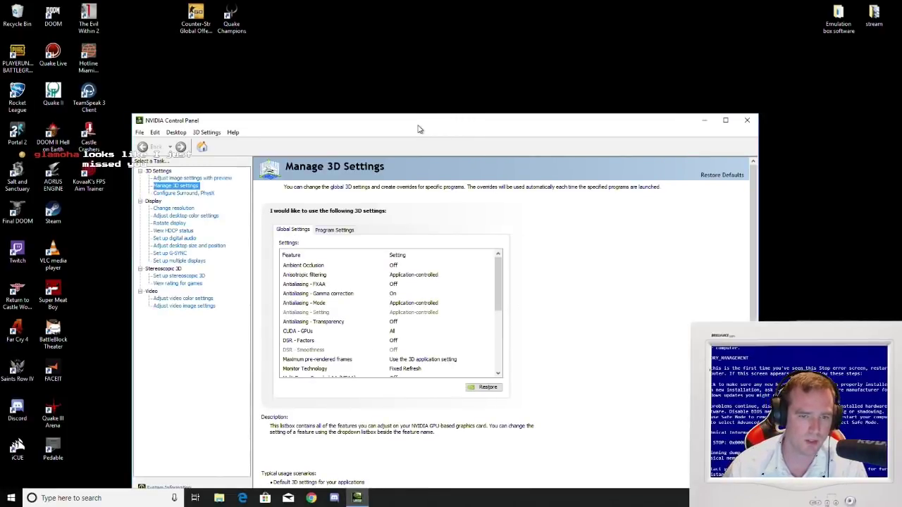
Choose Quake Champions as the program to customise on the Program Settings tab.
left_click_drag(418, 129, 436, 51)
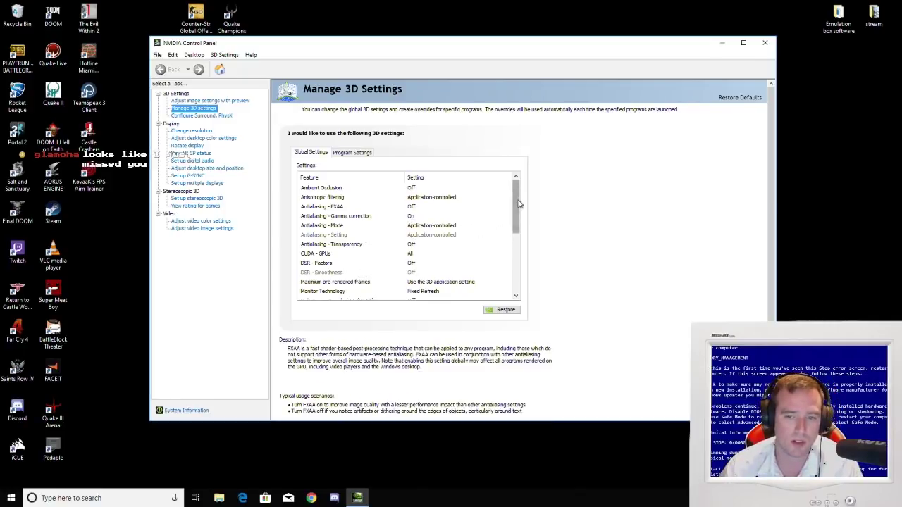
left_click_drag(515, 198, 528, 262)
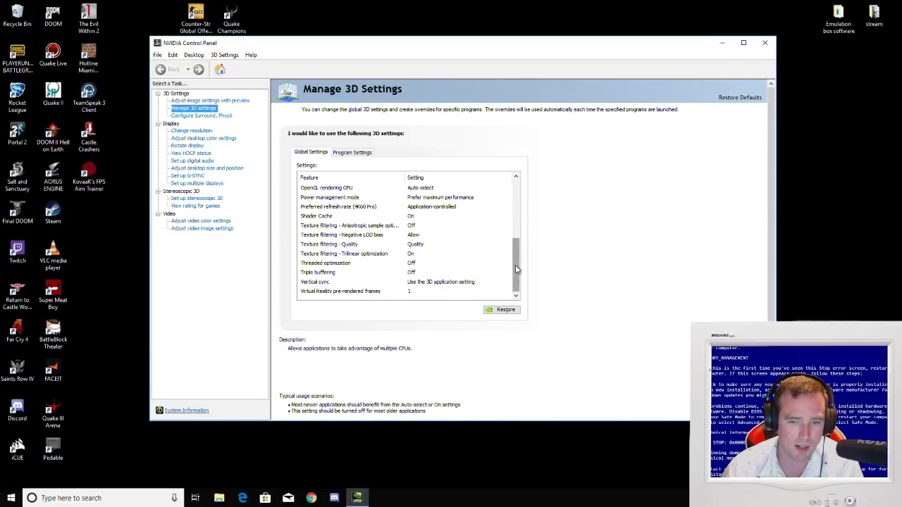
mouse_move(516, 276)
left_mouse_down()
mouse_move(515, 260)
mouse_move(526, 276)
left_mouse_up()
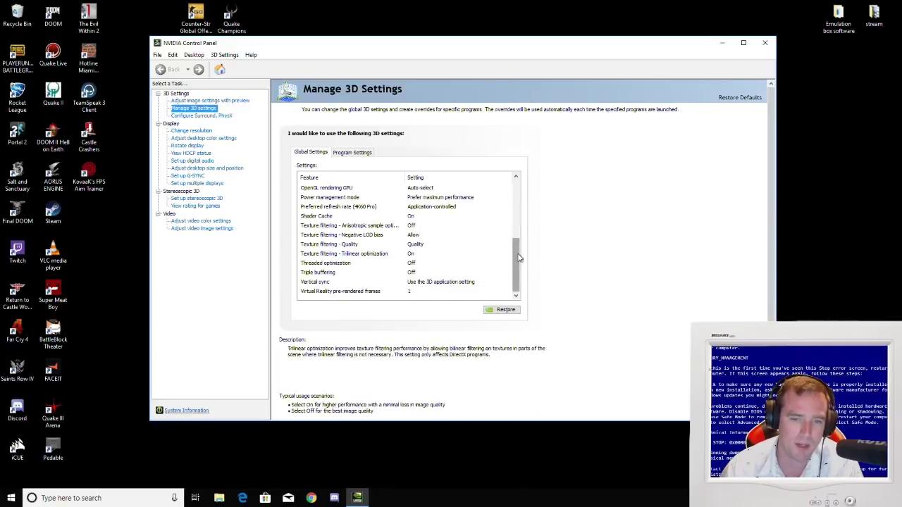
left_click_drag(519, 258, 518, 246)
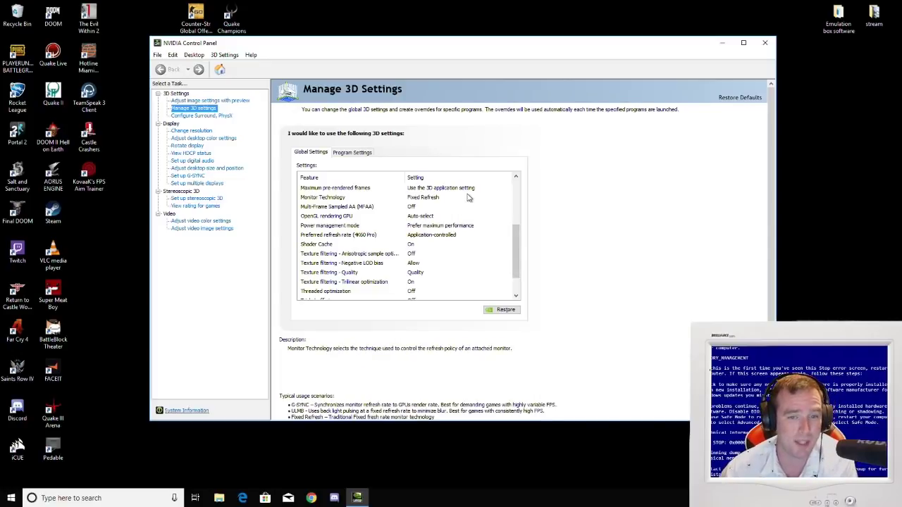
left_click(354, 154)
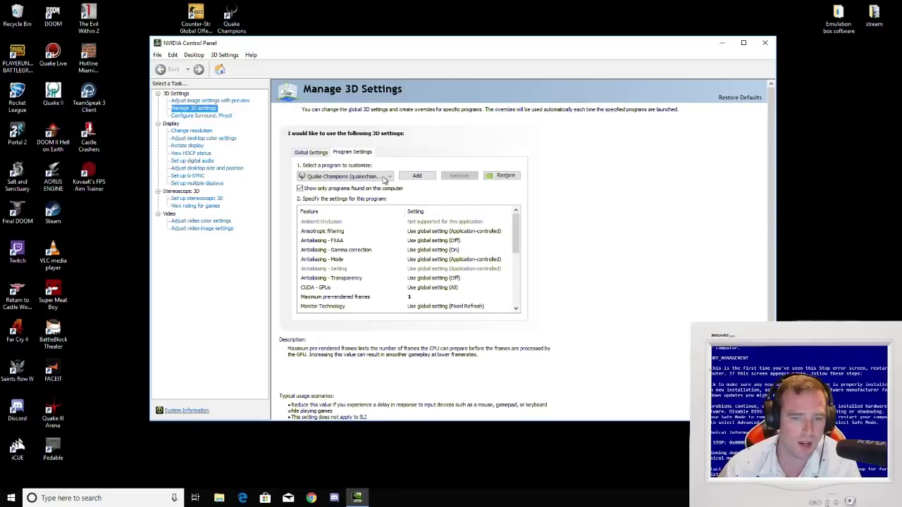
left_click(390, 178)
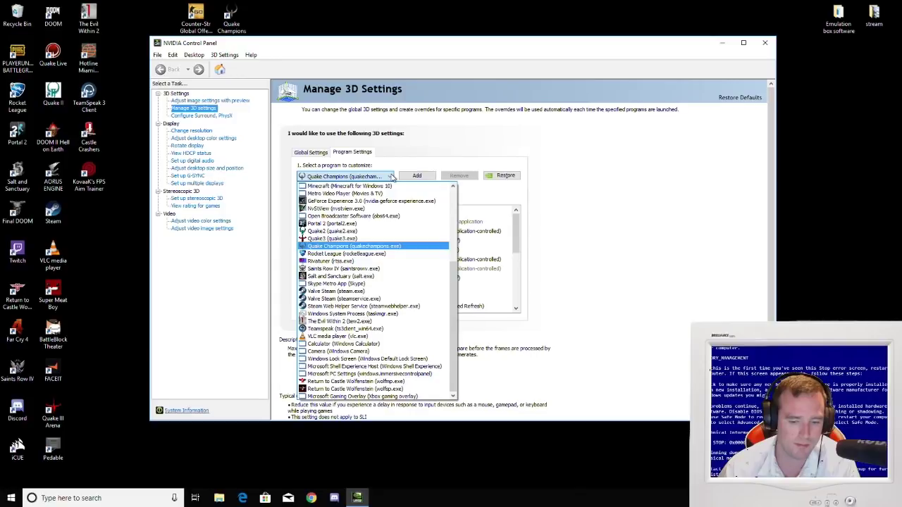
left_click(392, 178)
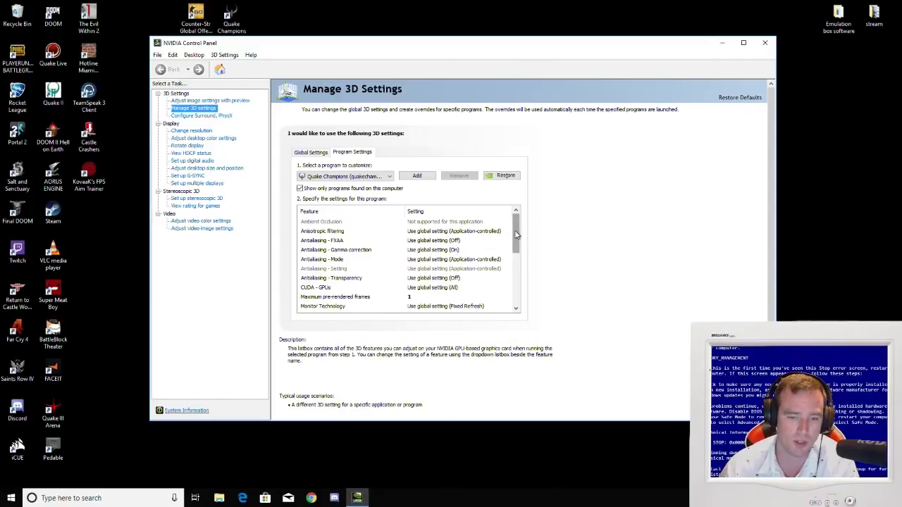
Scroll through Quake Champions' program-specific 3D overrides to review them.
left_click_drag(519, 237, 516, 244)
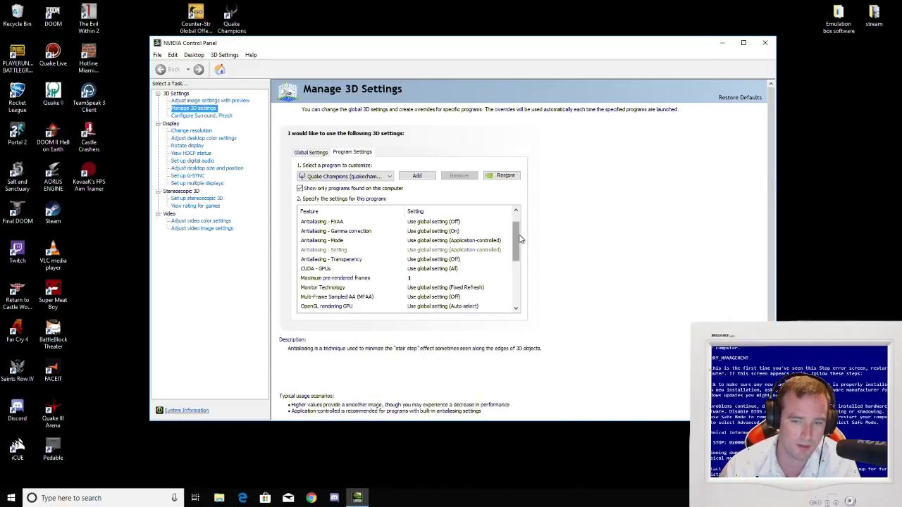
left_click_drag(518, 235, 518, 246)
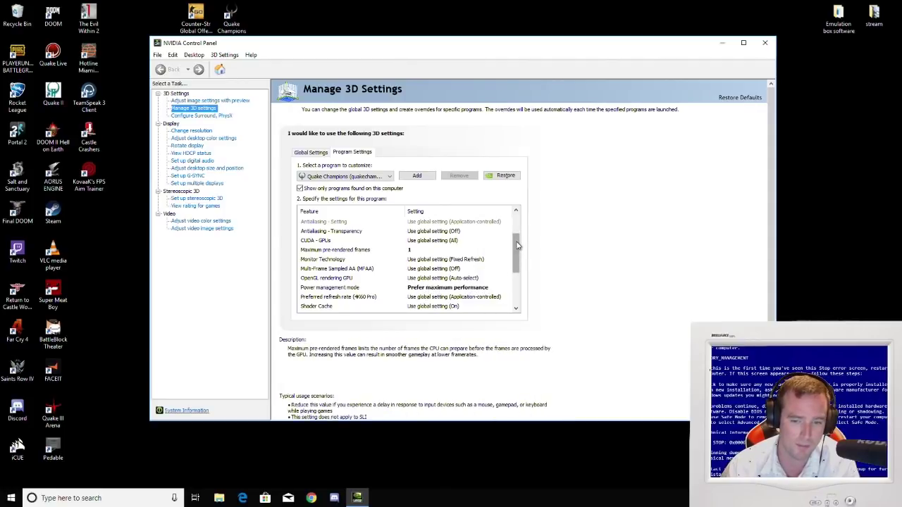
left_click_drag(519, 245, 520, 278)
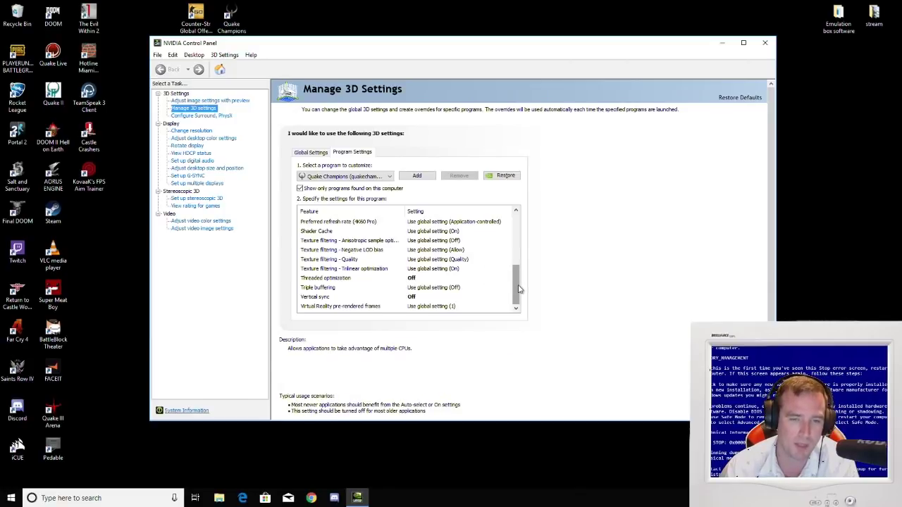
left_click_drag(518, 289, 509, 312)
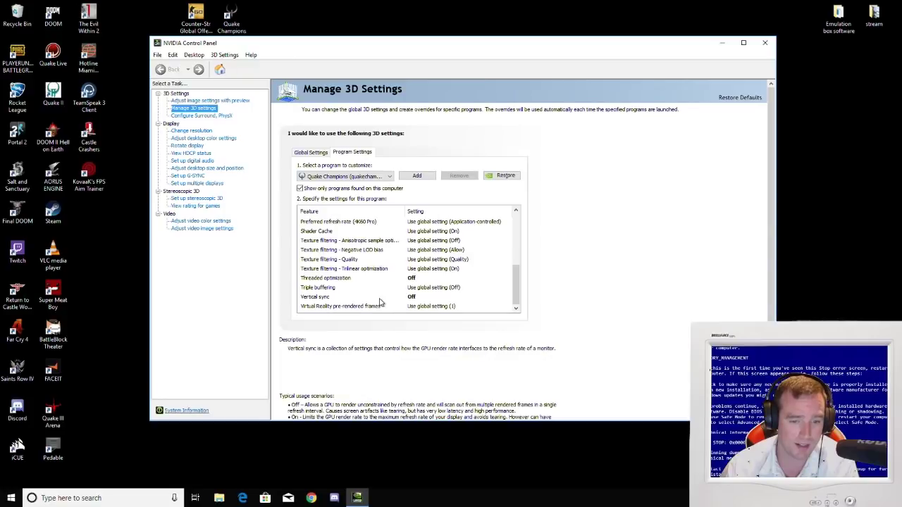
scroll(455, 305, "up", 5)
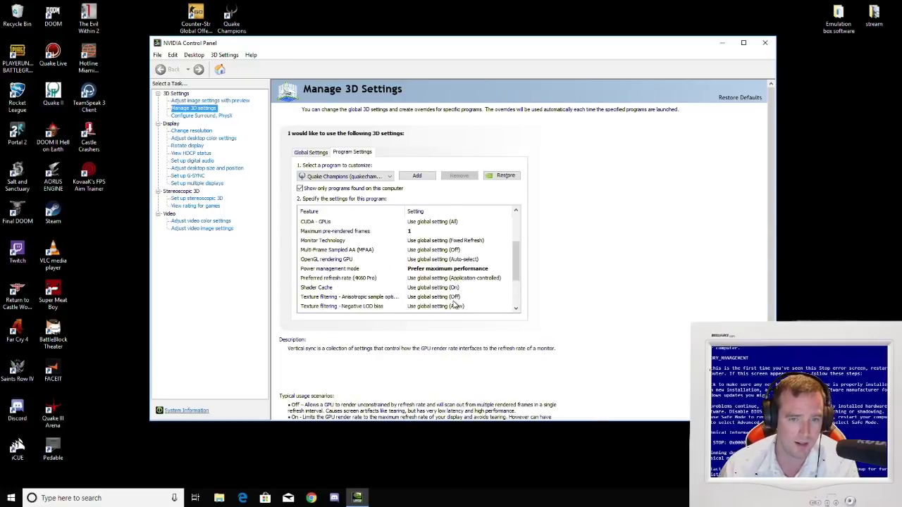
Return to Global Settings and close the NVIDIA Control Panel.
left_click(312, 154)
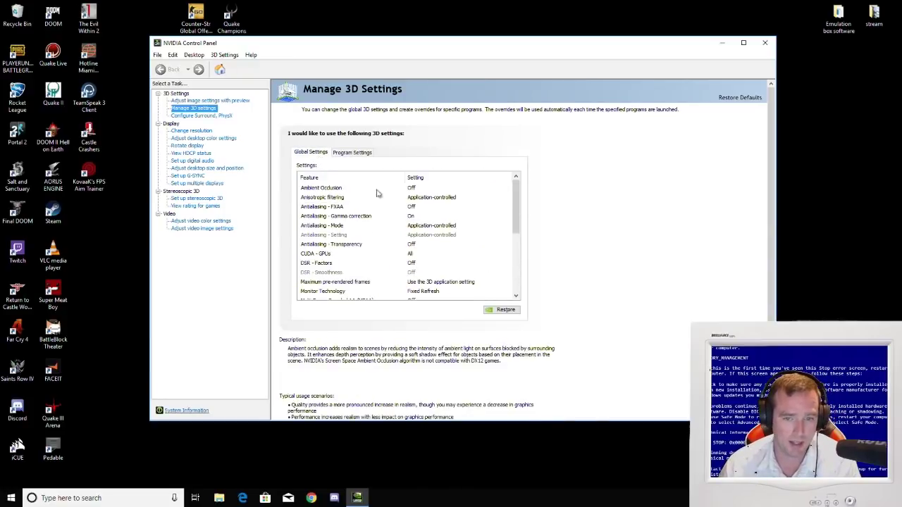
left_click_drag(520, 191, 522, 275)
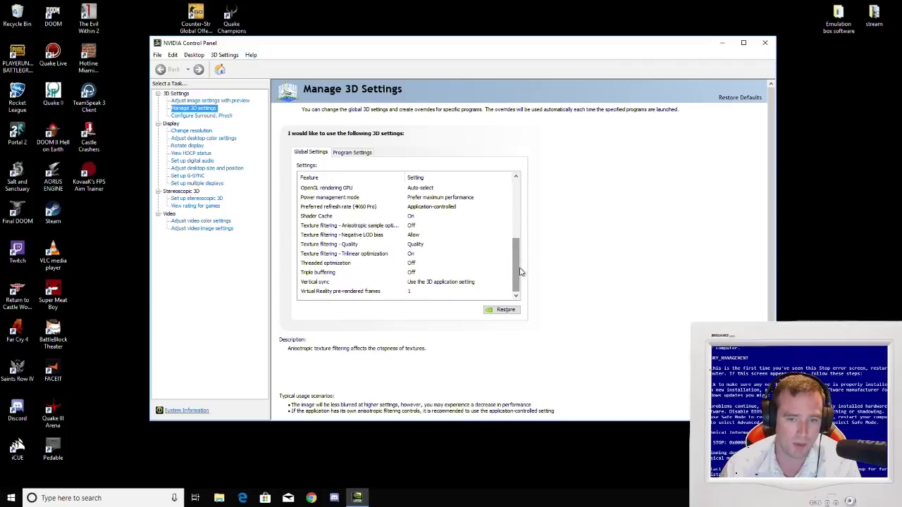
key("alt+F4")
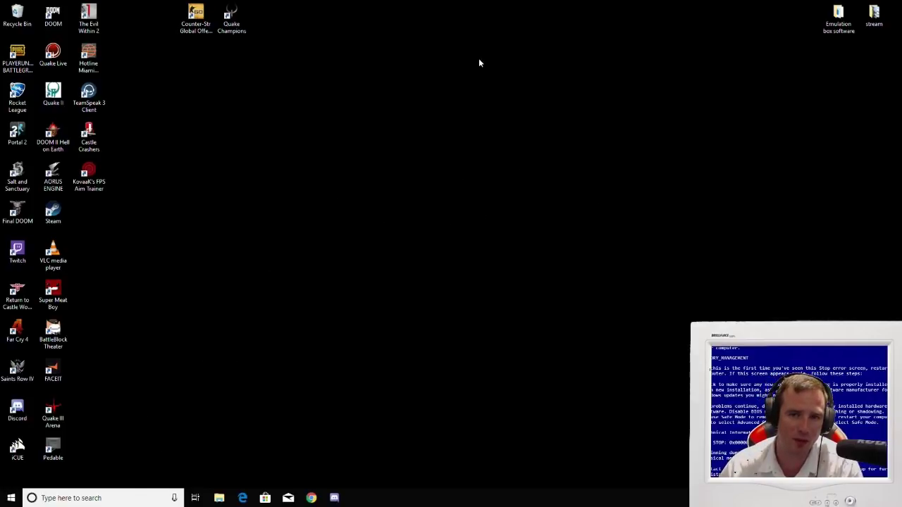
Search Windows for %appdata% and open the Roaming folder from the best match.
key("super+s")
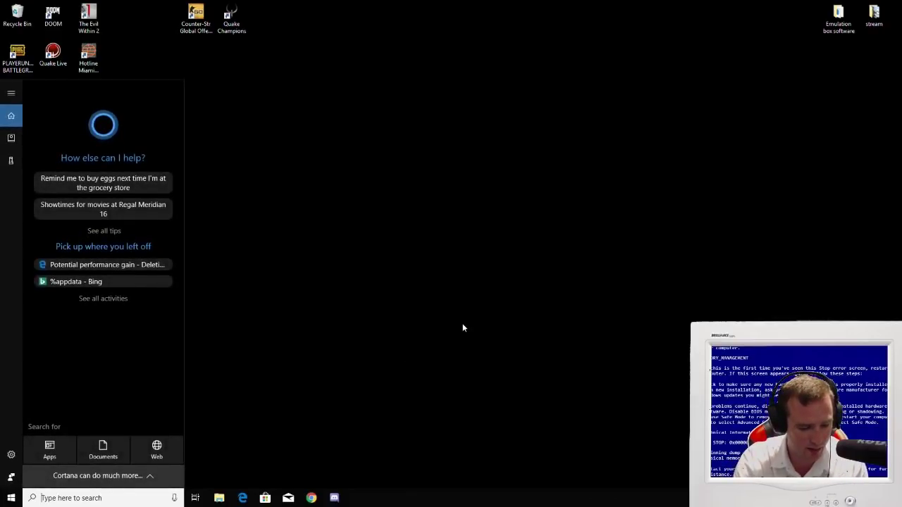
type("%appdata")
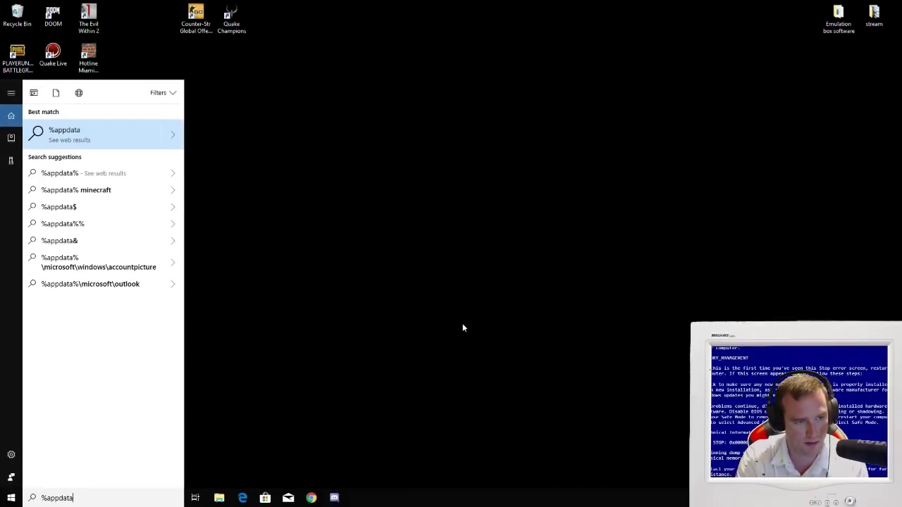
type("%")
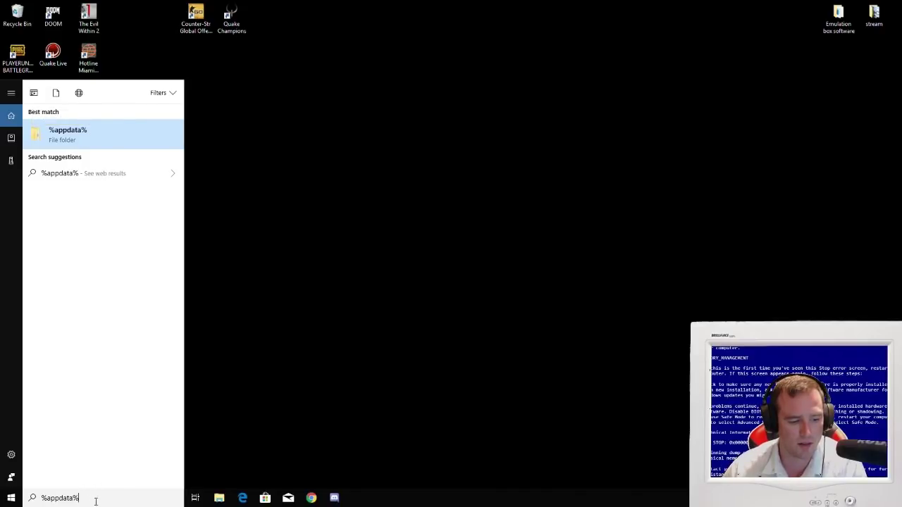
left_click_drag(109, 501, 36, 498)
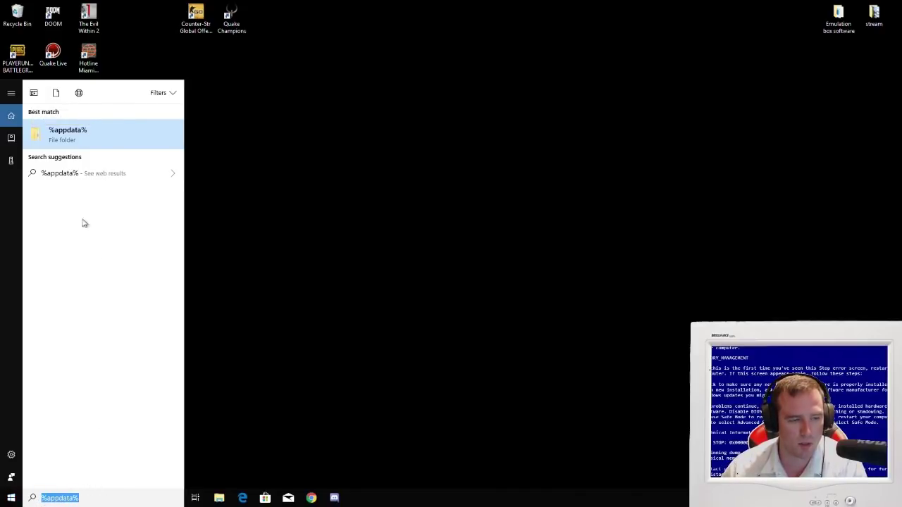
left_click(90, 136)
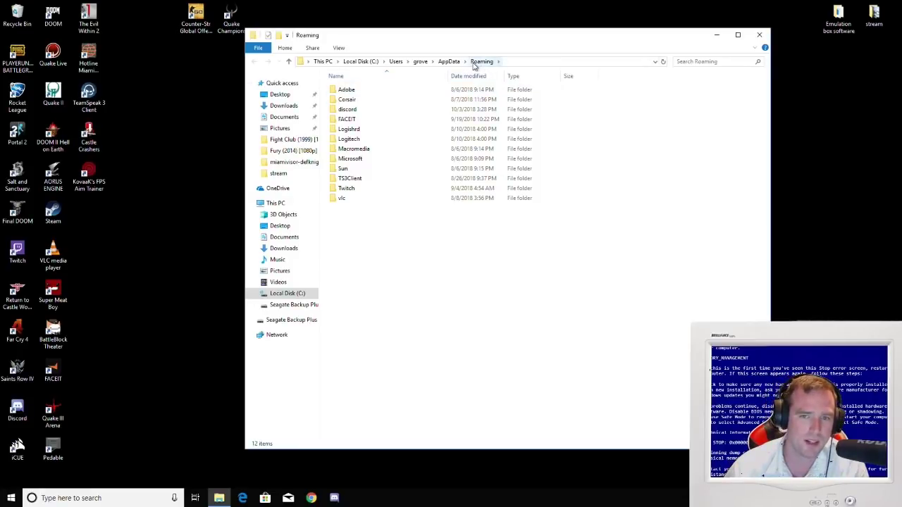
Edit the Explorer address bar to go up from Roaming to AppData.
left_click(523, 62)
left_click(449, 62)
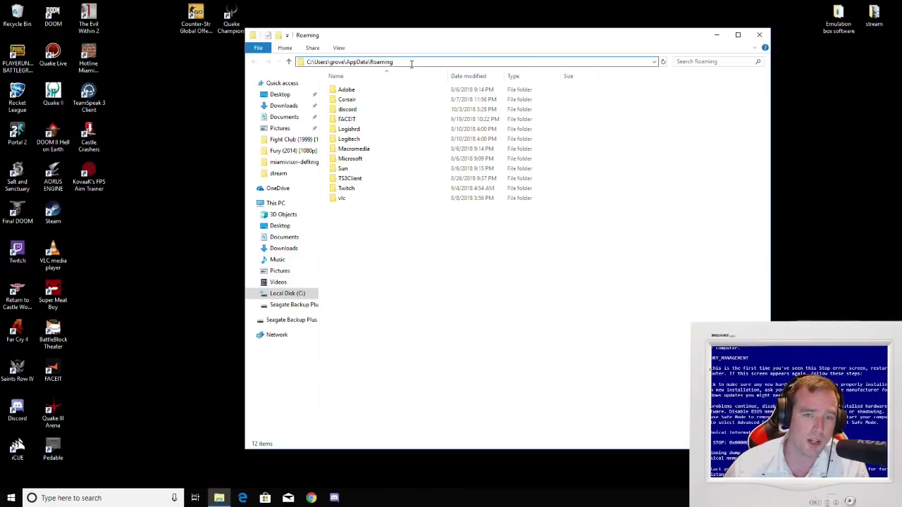
left_click_drag(411, 64, 373, 65)
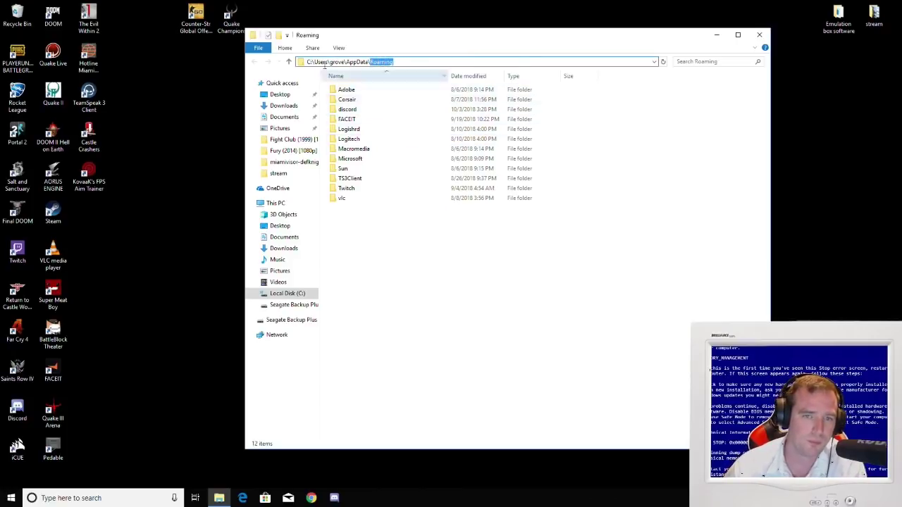
left_click_drag(371, 62, 299, 62)
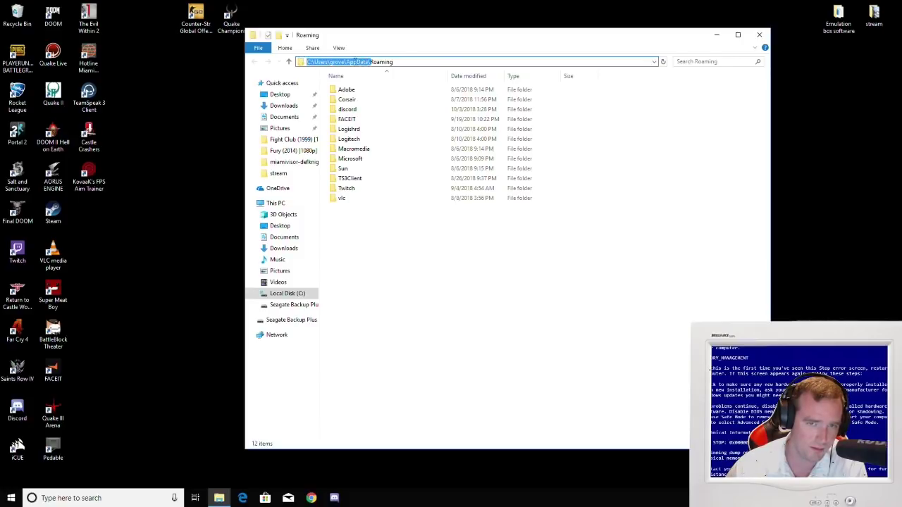
left_click(406, 64)
key("BackSpace")
key("BackSpace")
key("BackSpace")
key("BackSpace")
key("BackSpace")
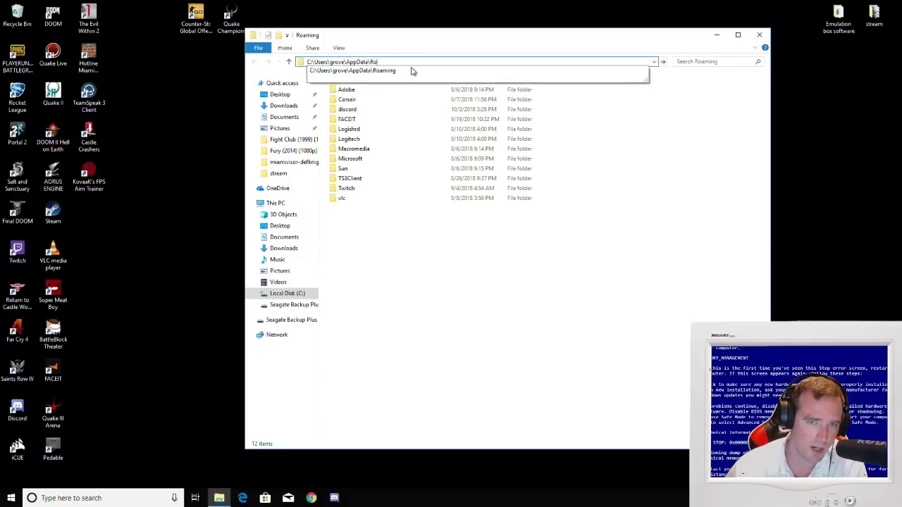
key("Return")
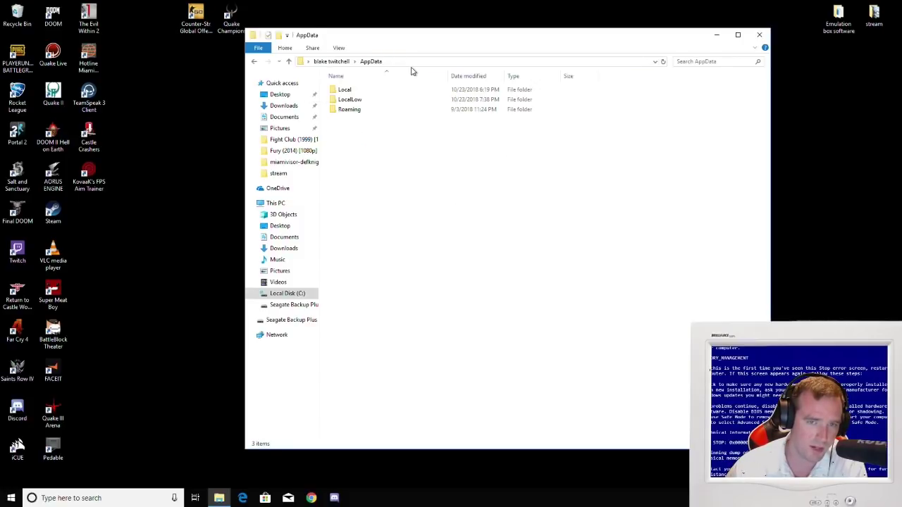
Delete the Quake Champions folder in Local\id Software and close File Explorer.
double_click(367, 90)
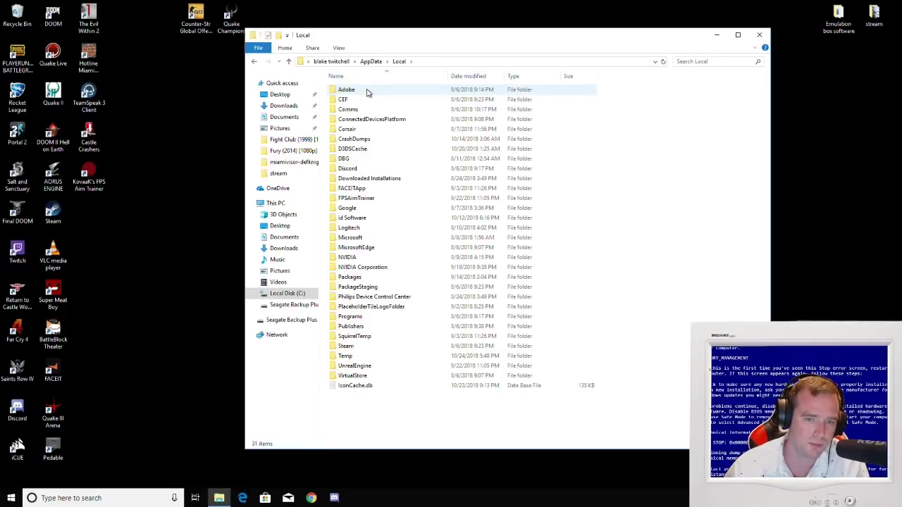
double_click(372, 219)
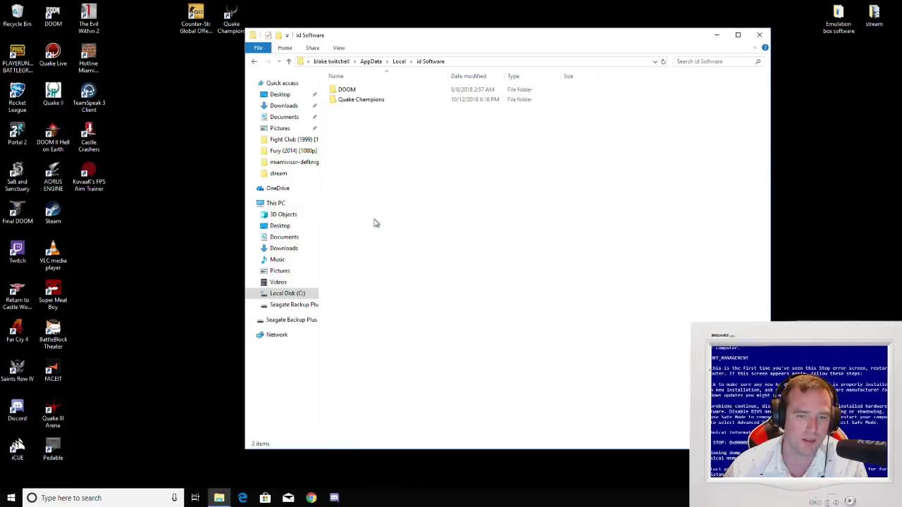
left_click(362, 102)
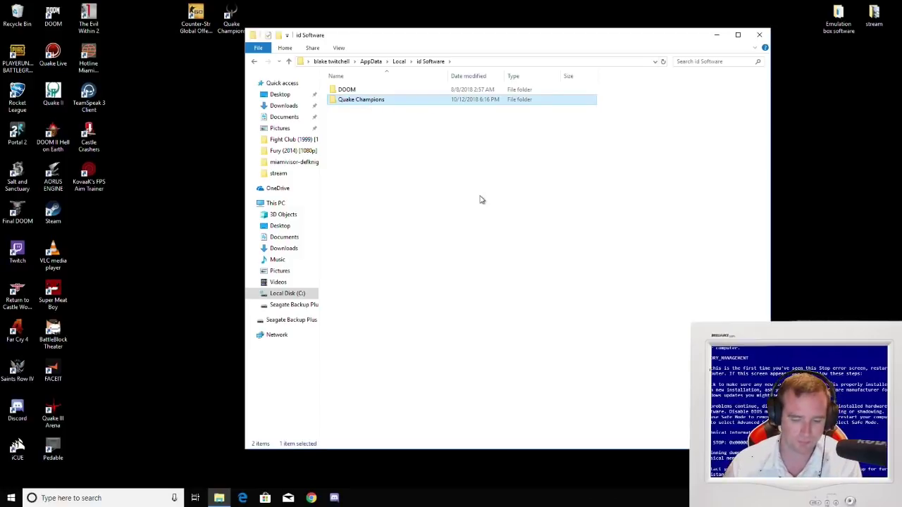
key("Delete")
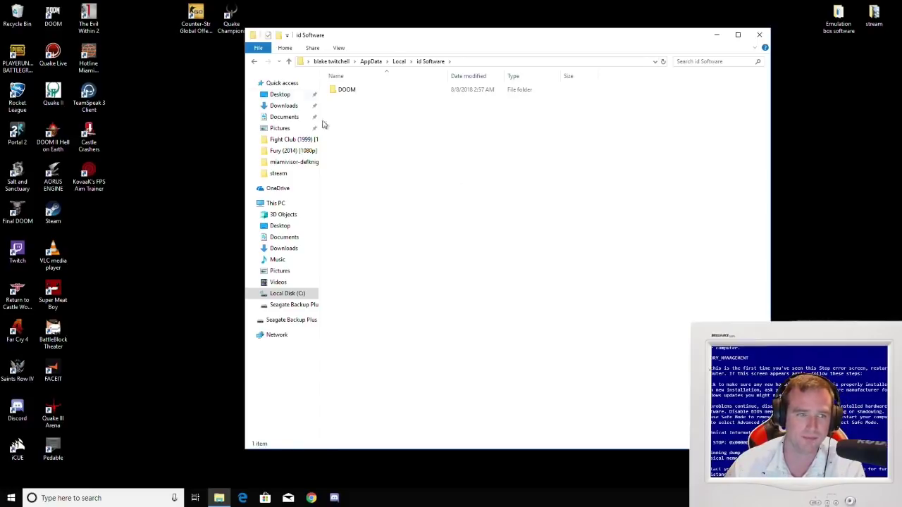
left_click(760, 35)
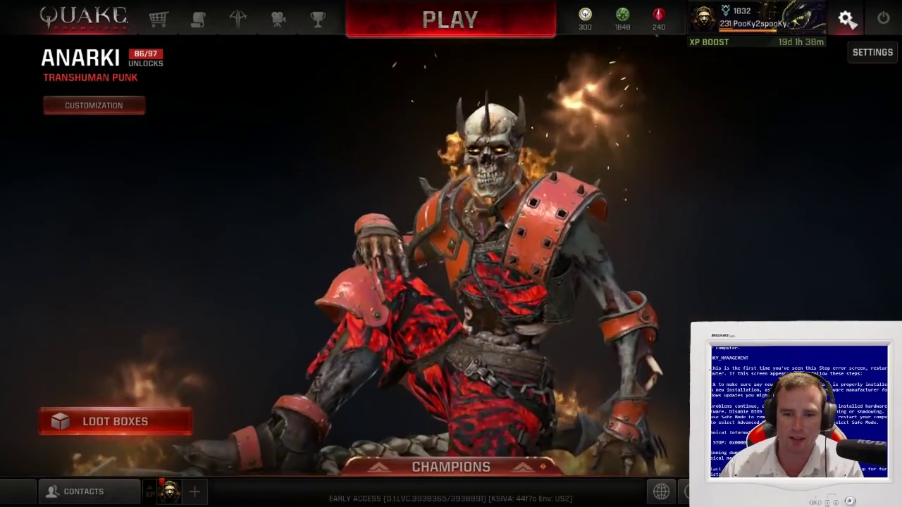
In game settings, set Zoom FOV to 80 and Horizontal FOV to 115.
left_click(846, 20)
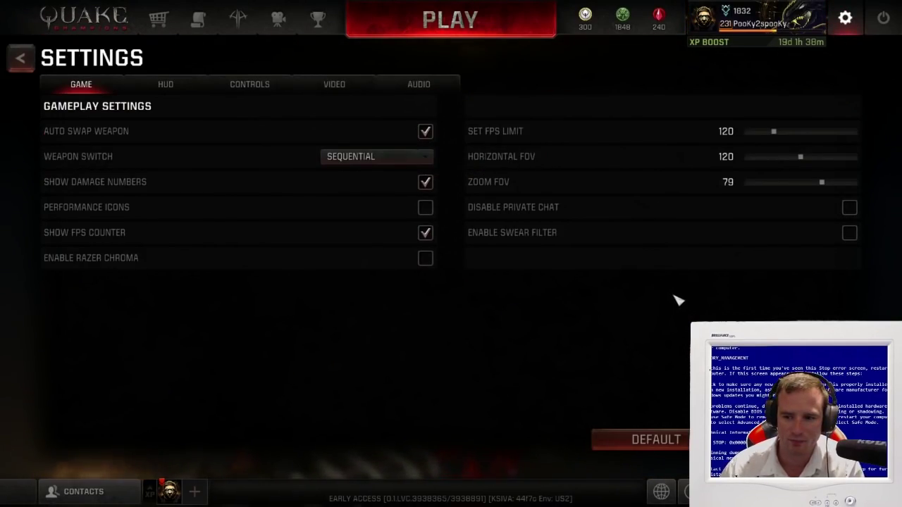
left_click(736, 184)
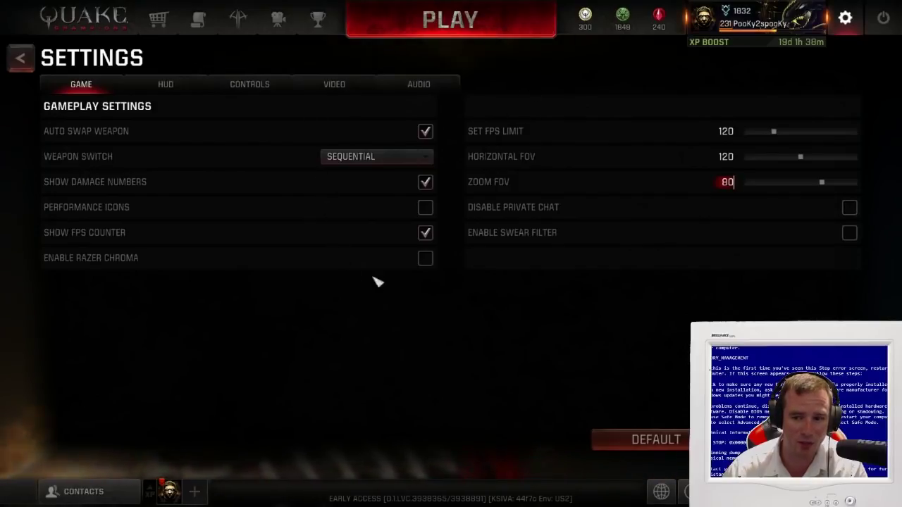
left_click(735, 159)
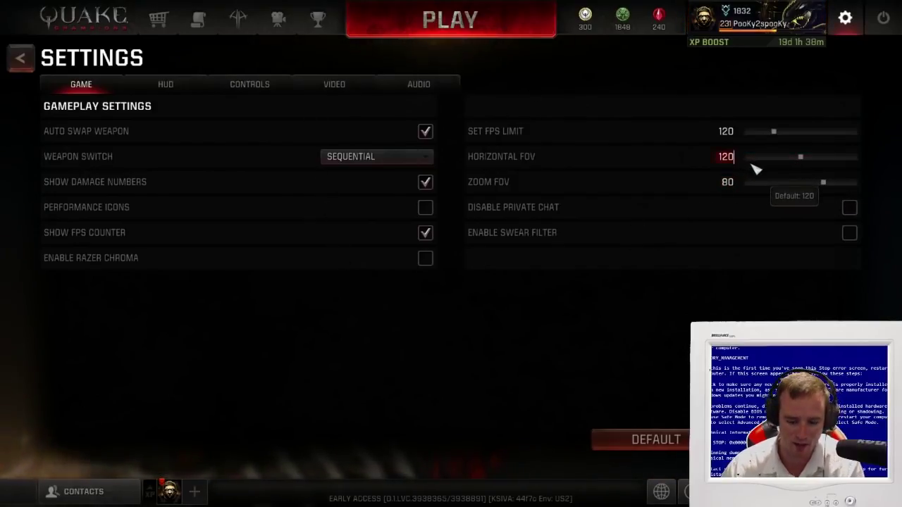
type("115")
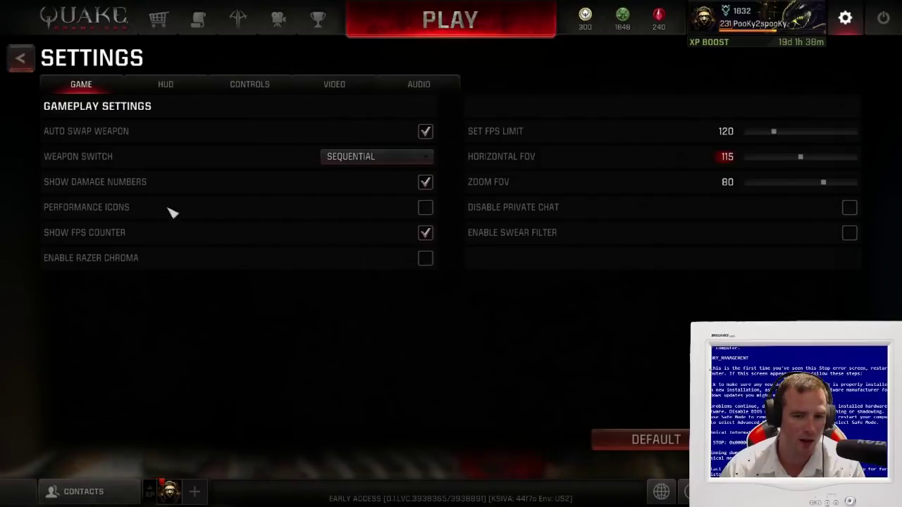
Save the FOV changes when leaving the Game tab, then view the Video settings.
left_click(166, 84)
left_click(398, 252)
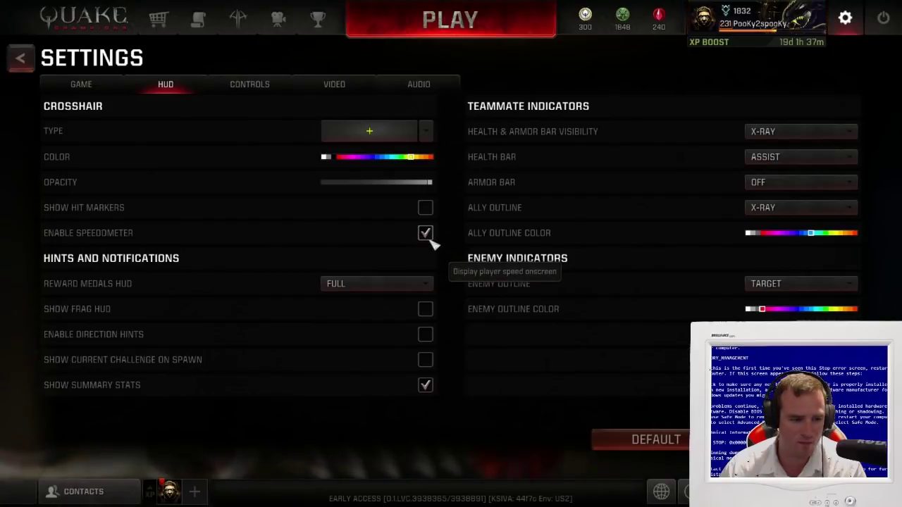
left_click(337, 86)
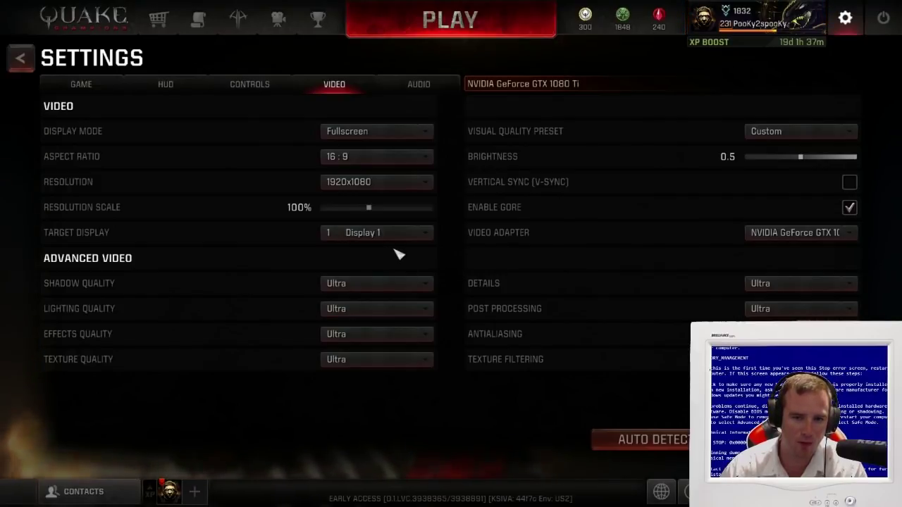
Try the Low visual quality preset, then return Texture Quality and the preset to Ultra.
left_click(801, 135)
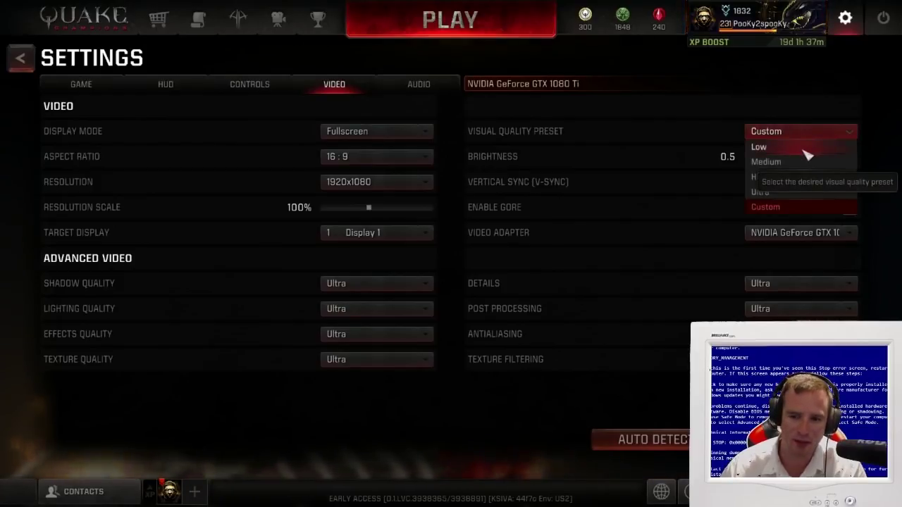
left_click(804, 148)
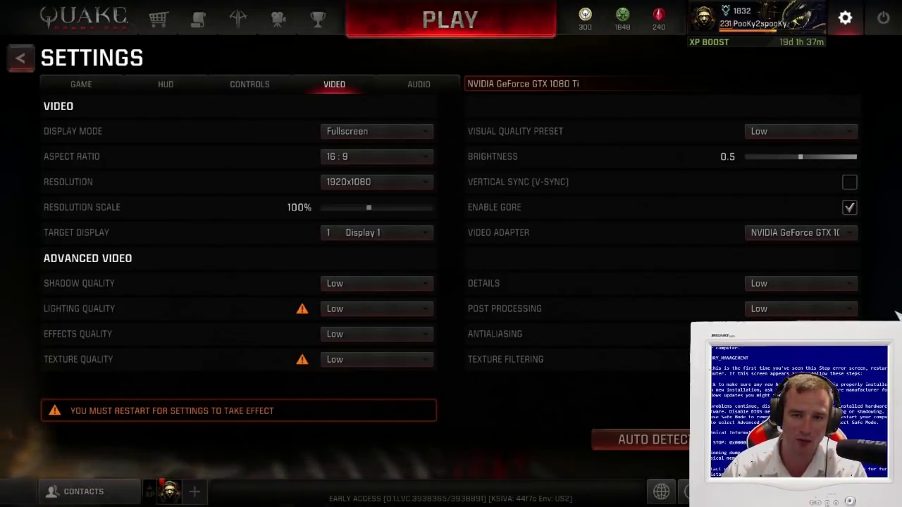
left_click(404, 356)
left_click(365, 421)
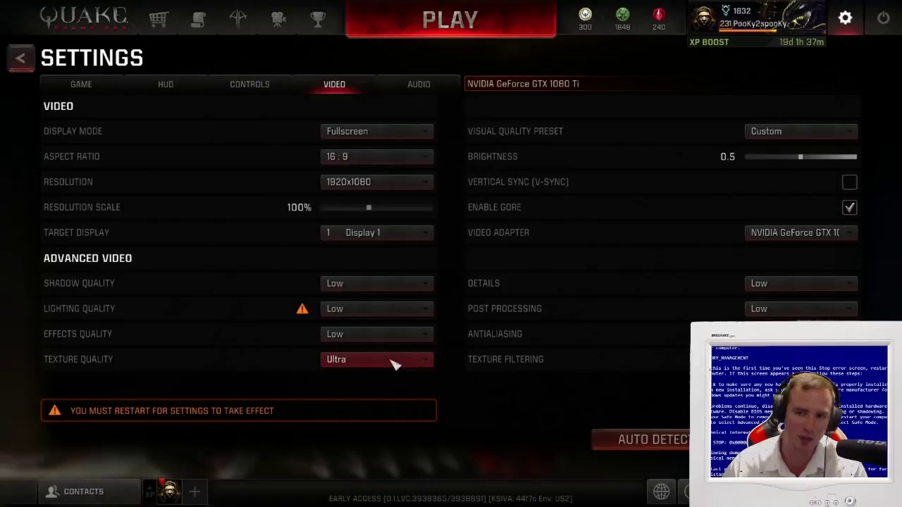
left_click(393, 363)
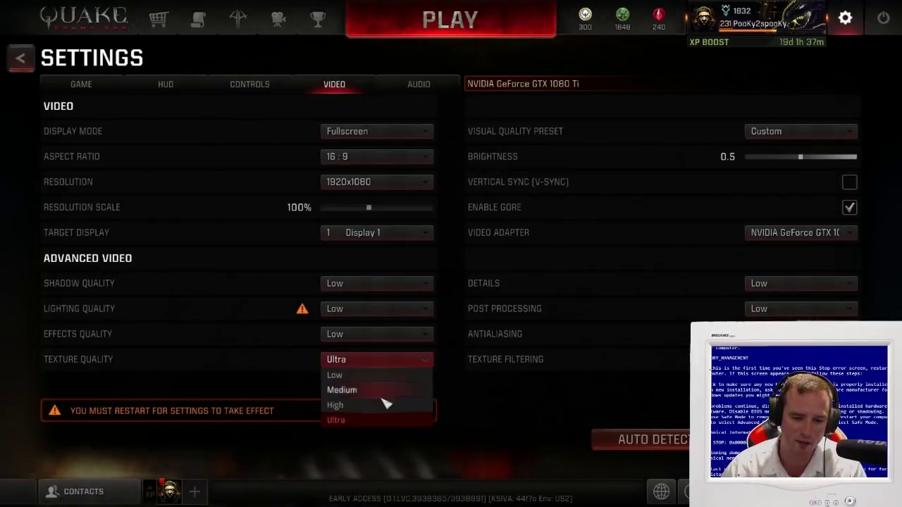
left_click(793, 134)
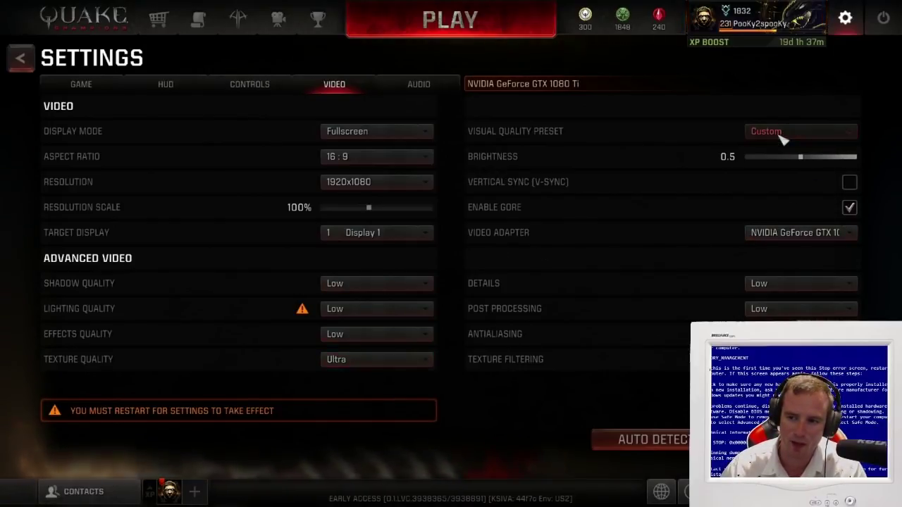
left_click(800, 134)
left_click(787, 193)
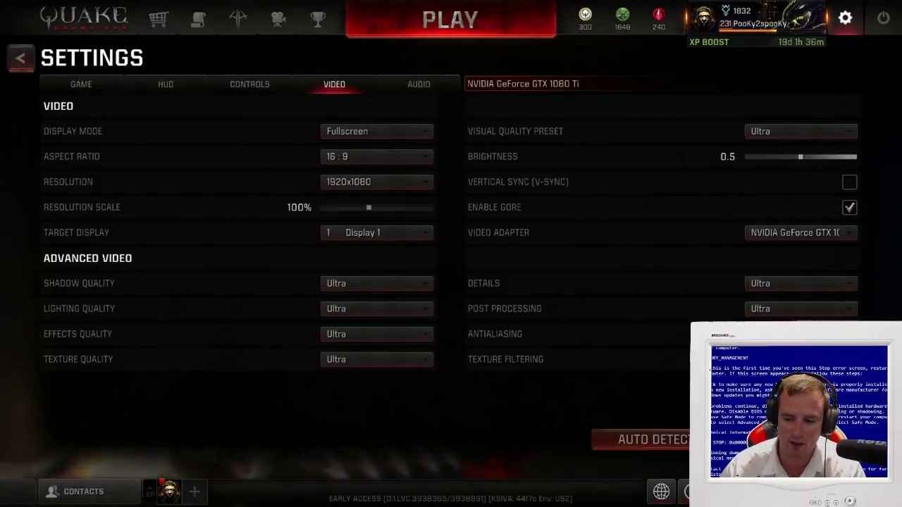
Confirm saving the changed video settings and move to the HUD tab.
left_click(399, 254)
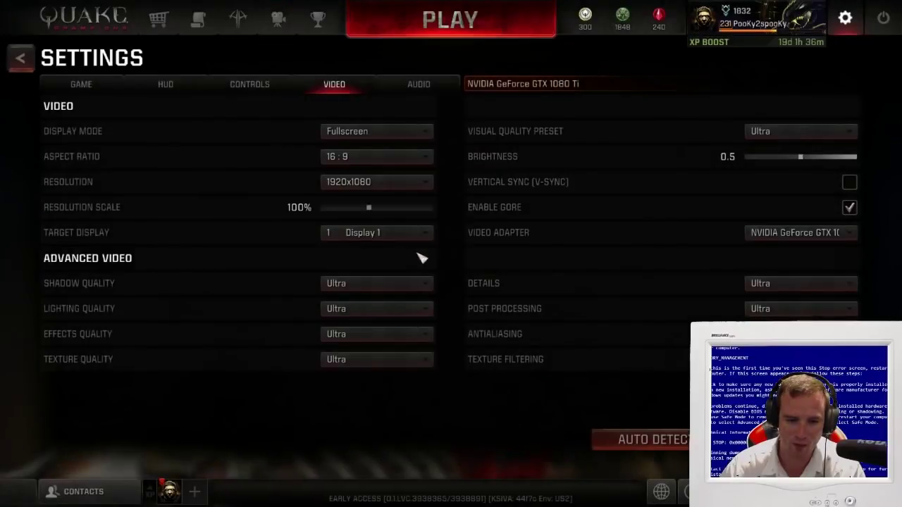
left_click(252, 84)
left_click(173, 86)
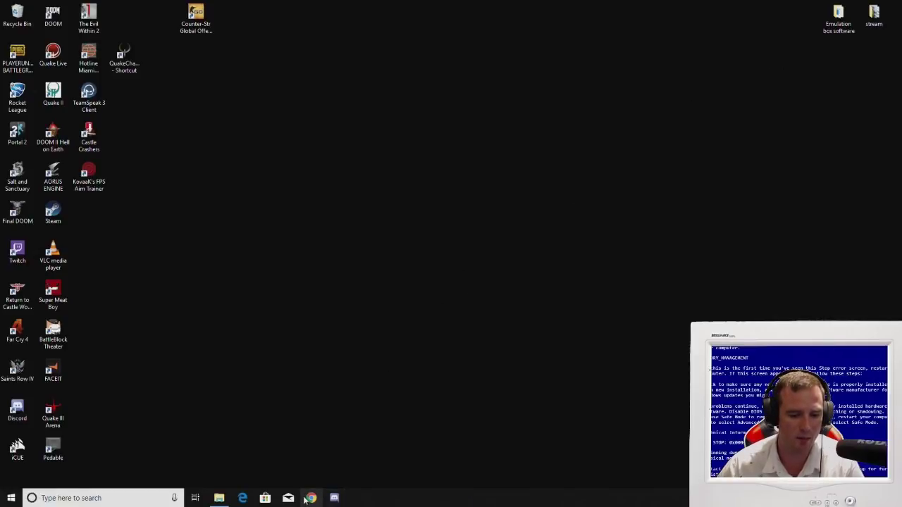
Restore the client\bin\pc Explorer window, select its full path, and switch to Steam.
mouse_move(224, 499)
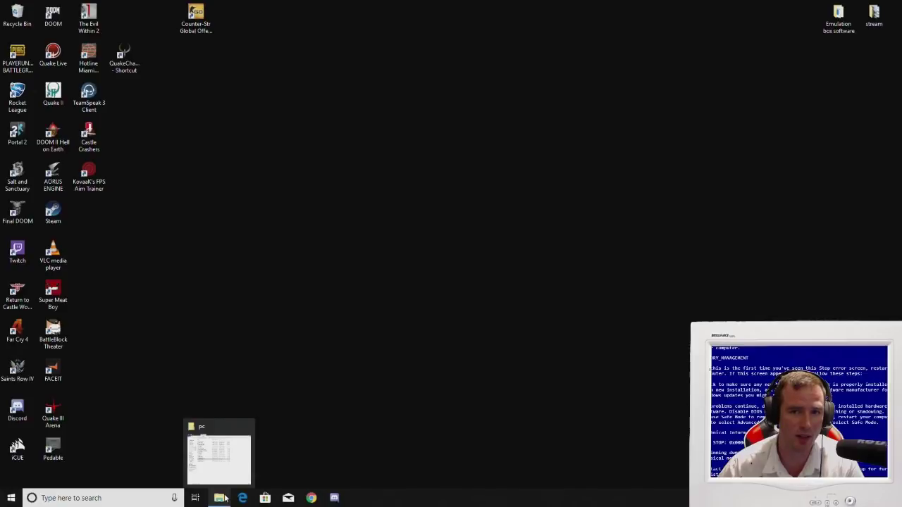
left_click(219, 497)
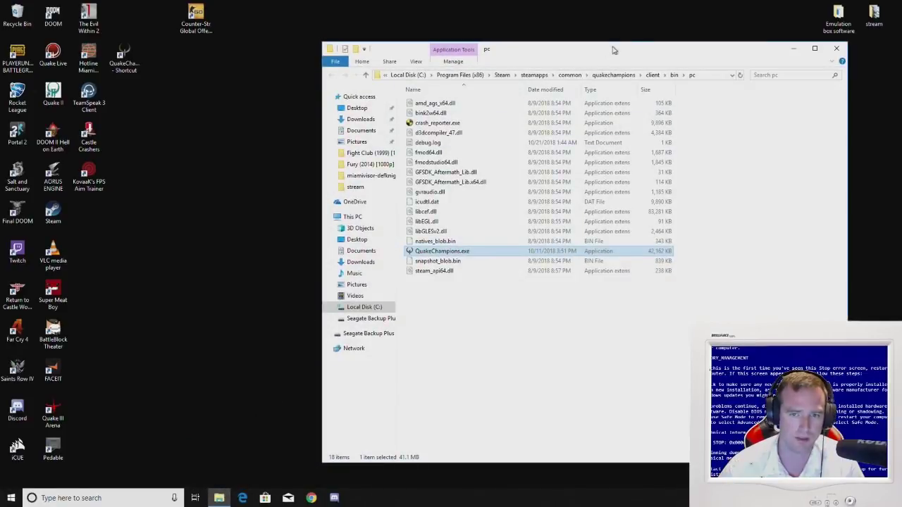
left_click_drag(624, 51, 512, 43)
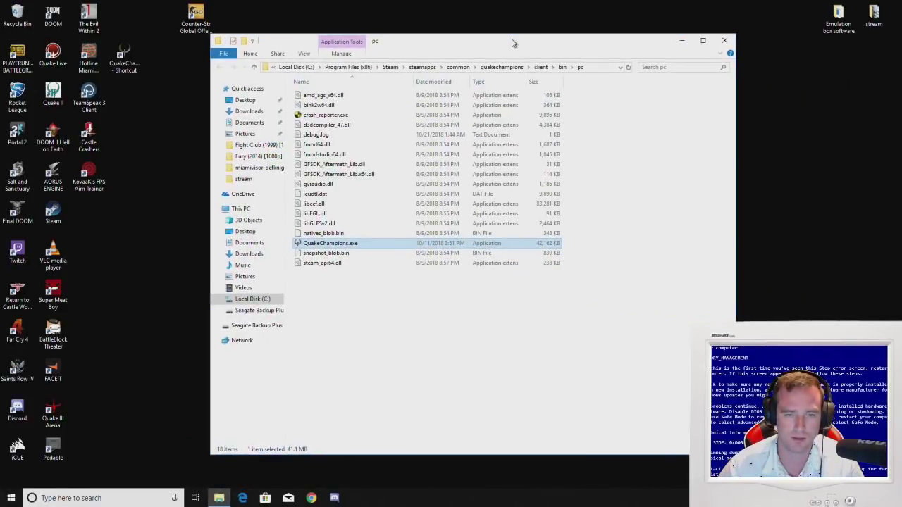
left_click(594, 68)
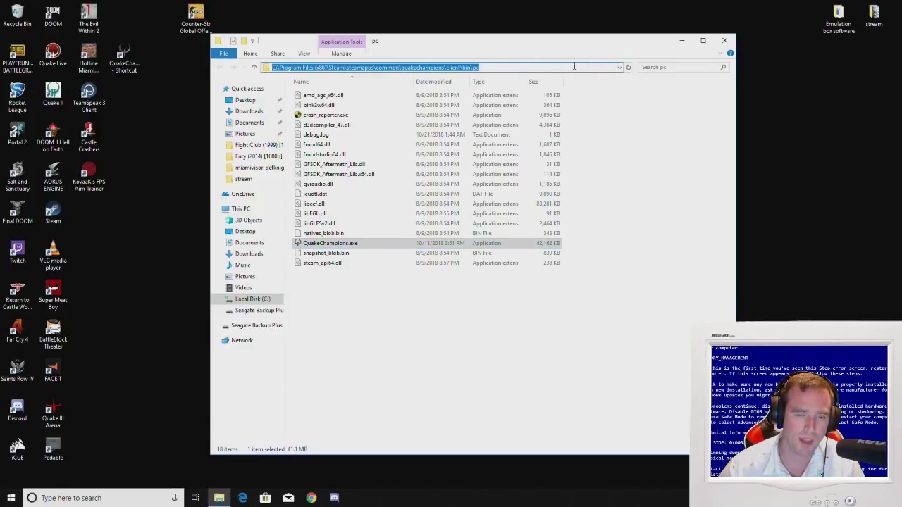
left_click_drag(476, 42, 538, 36)
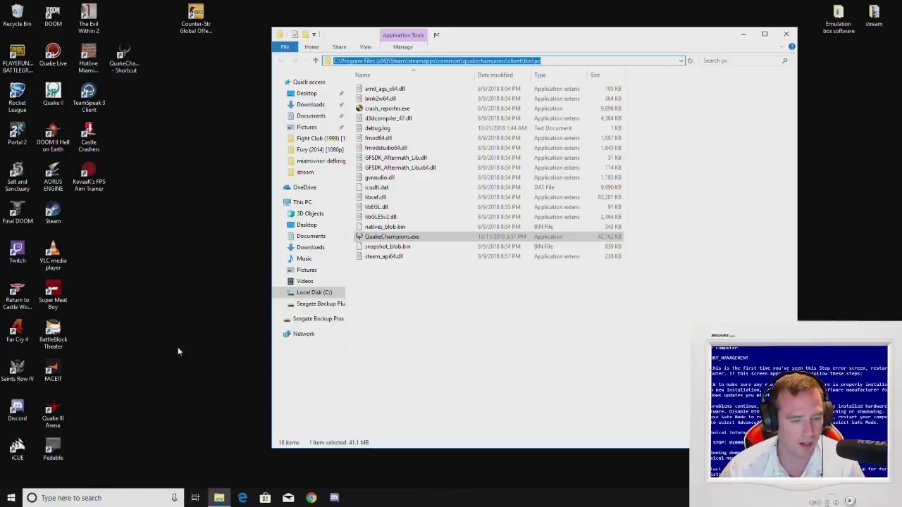
left_click(571, 62)
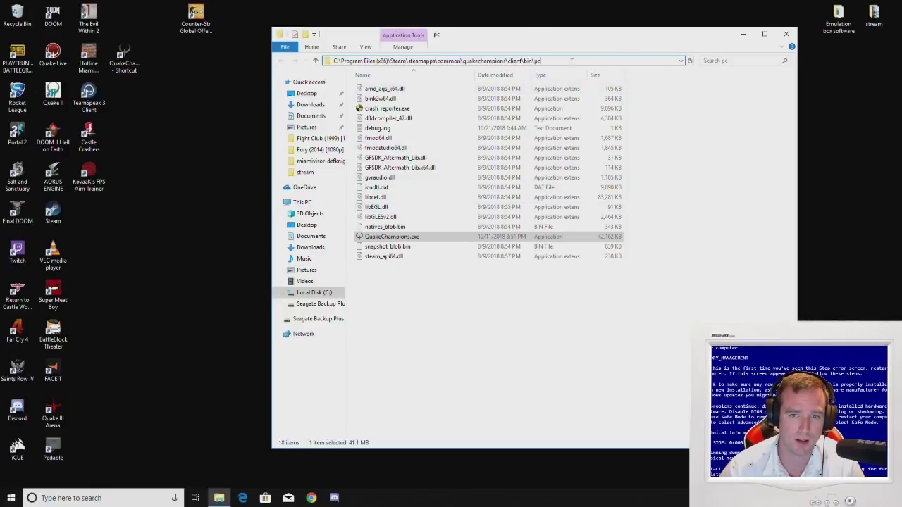
left_click_drag(586, 60, 330, 61)
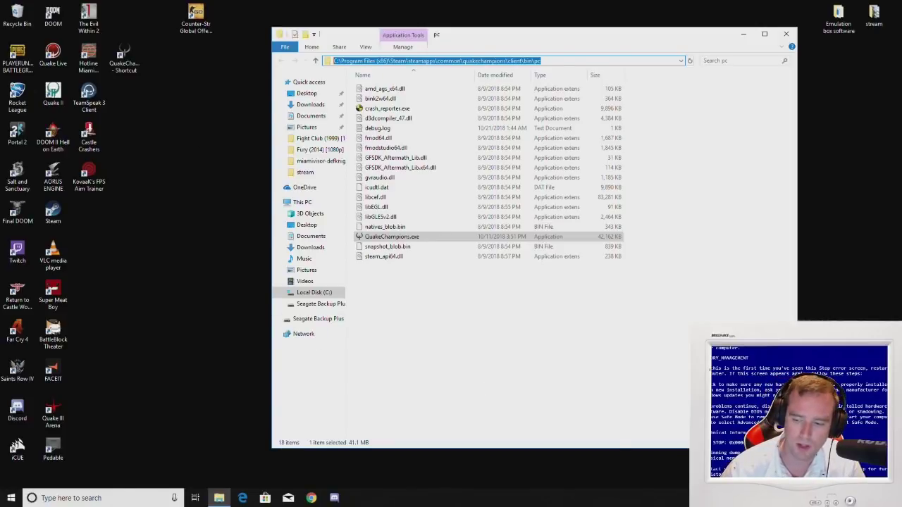
key("alt+Tab")
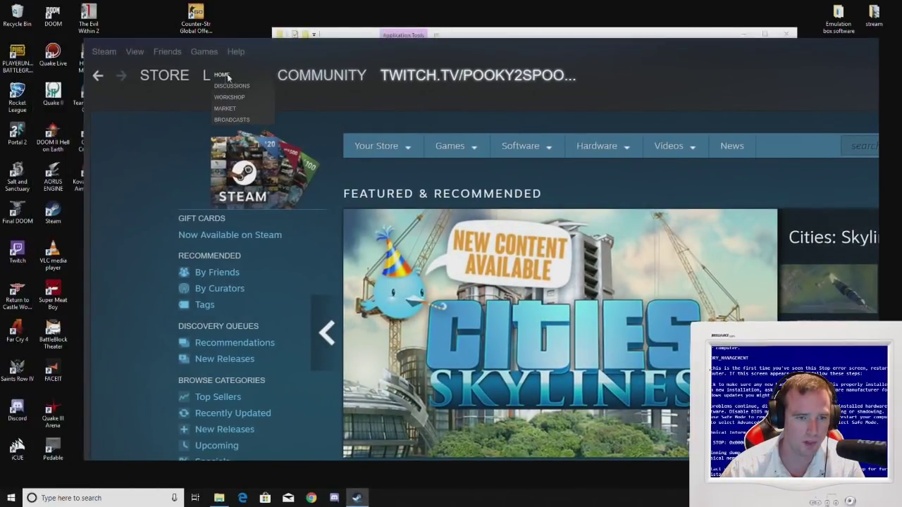
Go to the Steam Library and show the Quake Champions game page.
left_click(400, 75)
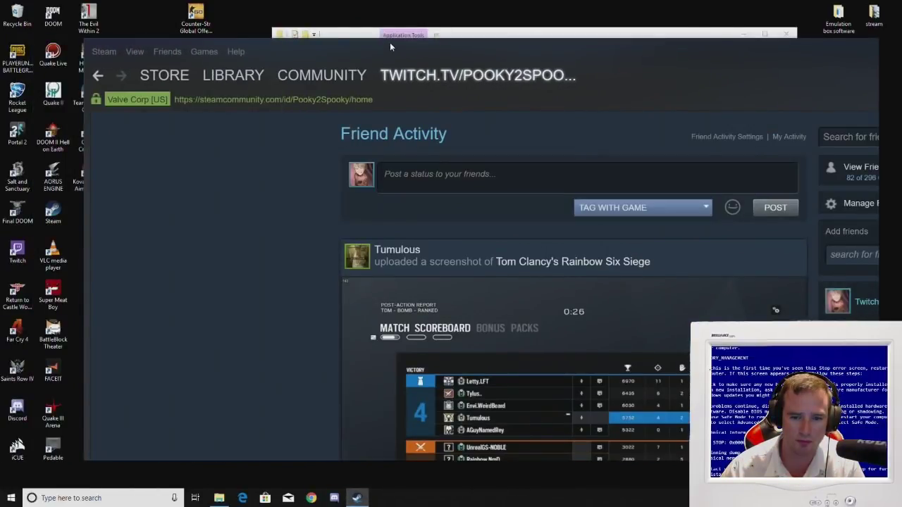
double_click(390, 42)
double_click(374, 9)
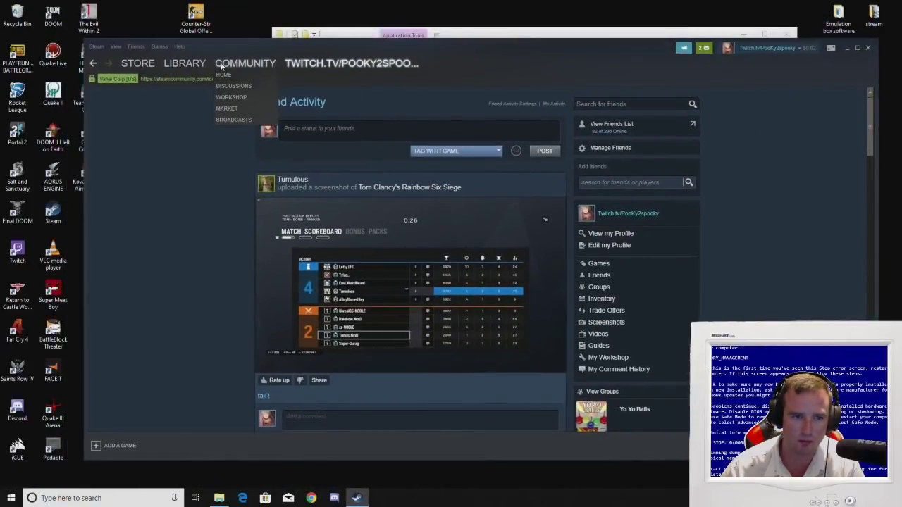
left_click(184, 62)
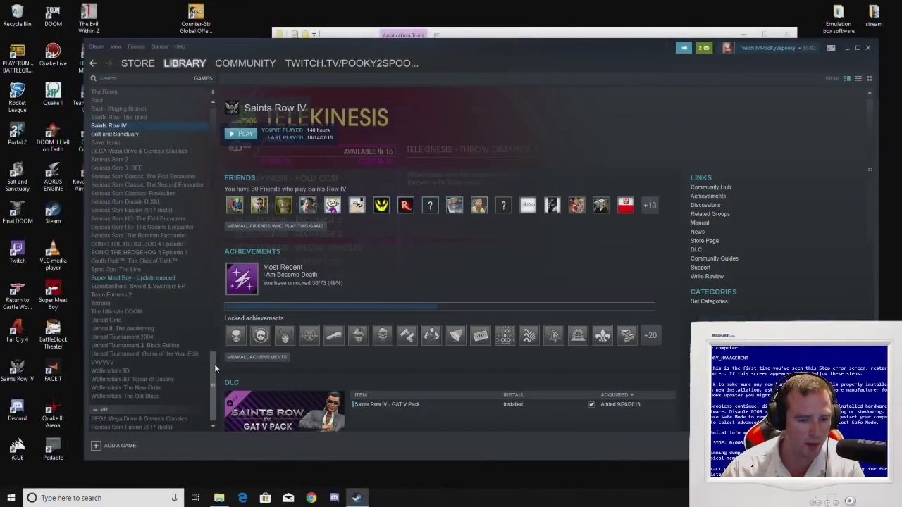
scroll(214, 364, "up", 10)
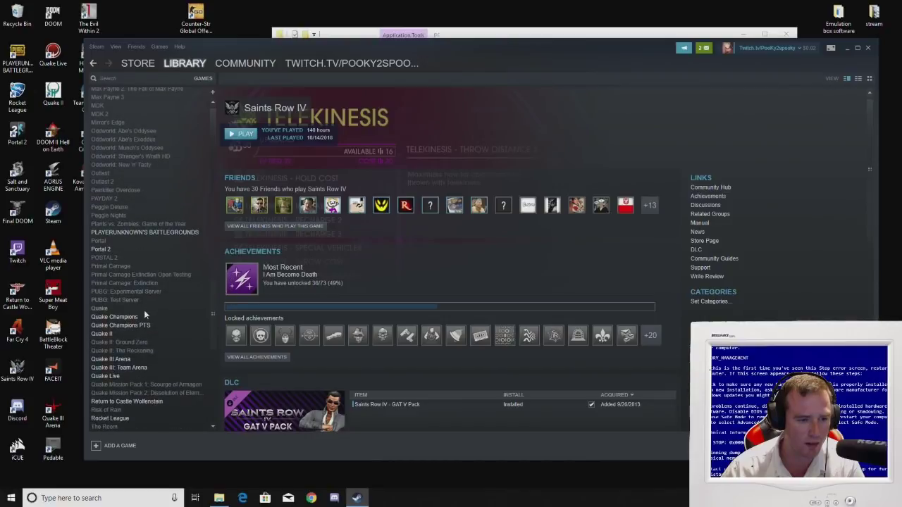
left_click(147, 317)
Open Quake Champions' Properties and toggle the Desktop Game Theatre while SteamVR option.
right_click(150, 319)
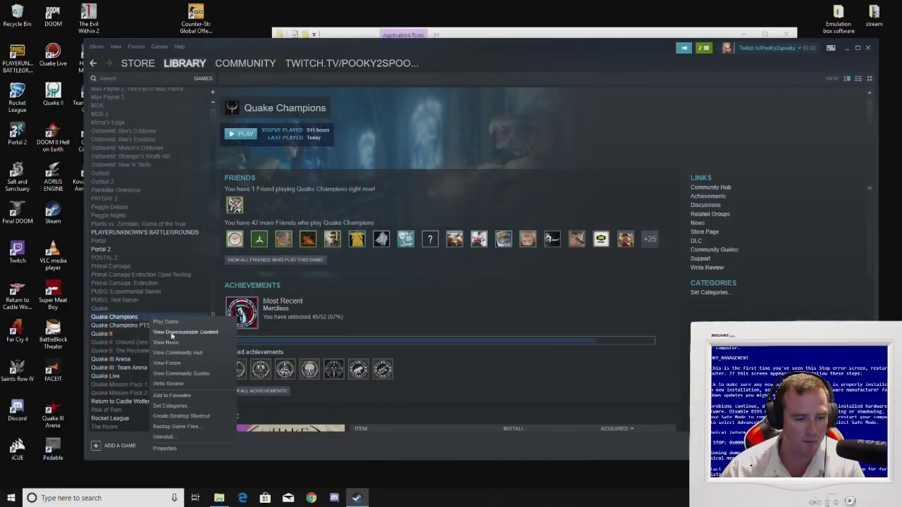
left_click(165, 448)
left_click_drag(171, 196, 306, 130)
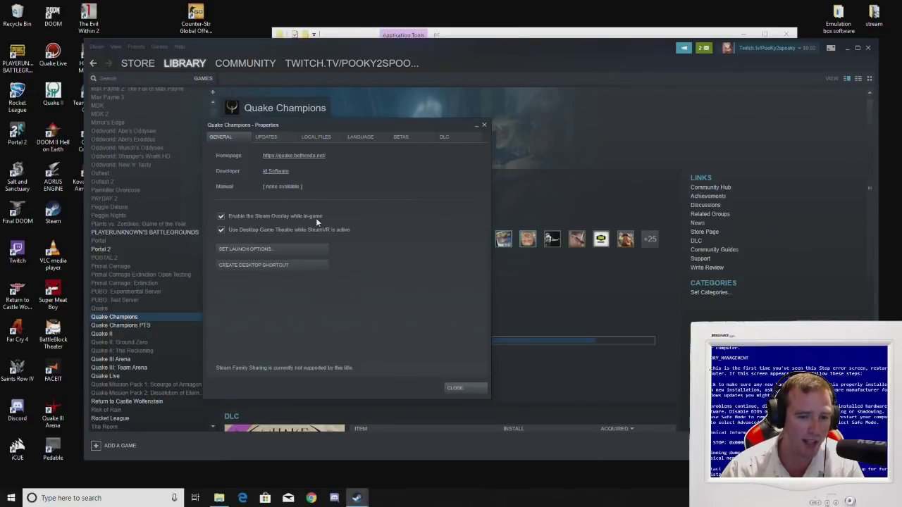
left_click(342, 228)
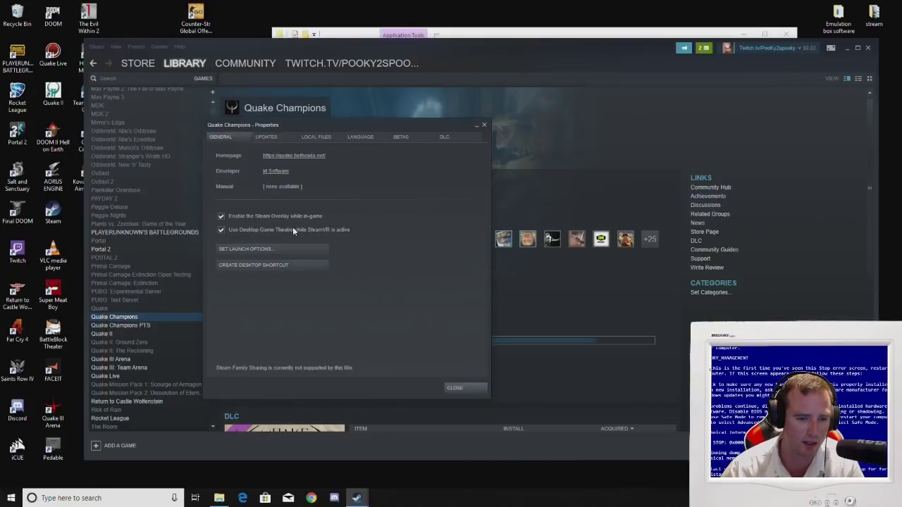
Open the game's install folder via Local Files > Browse Local Files.
left_click(279, 137)
left_click(309, 138)
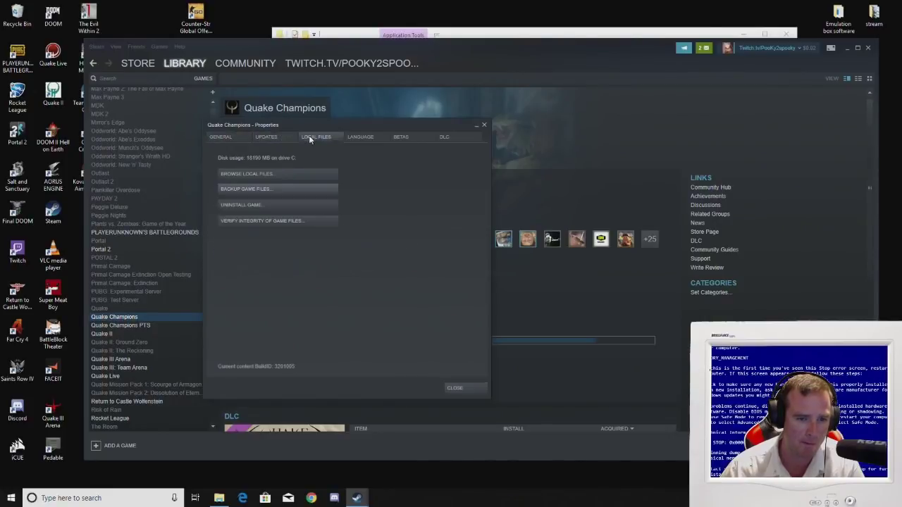
left_click(262, 174)
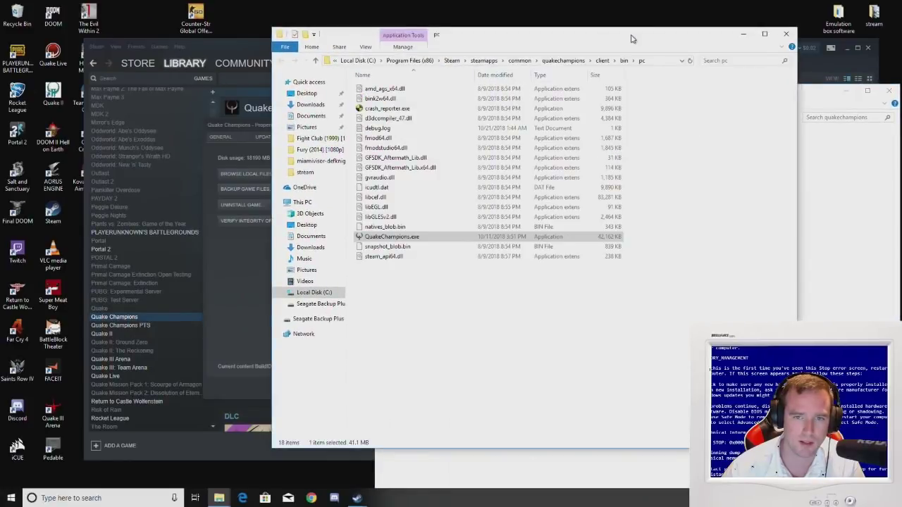
left_click_drag(632, 39, 81, 161)
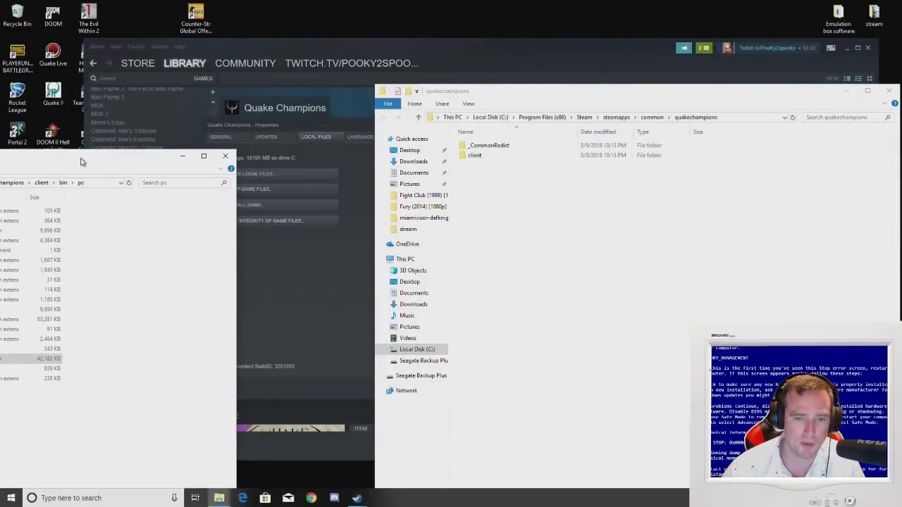
left_click_drag(299, 126, 331, 76)
left_click(337, 124)
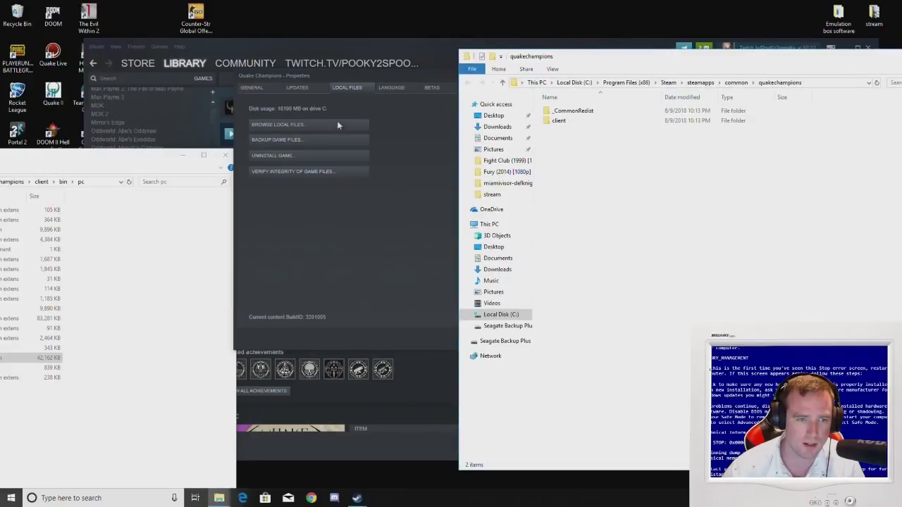
left_click_drag(155, 158, 370, 177)
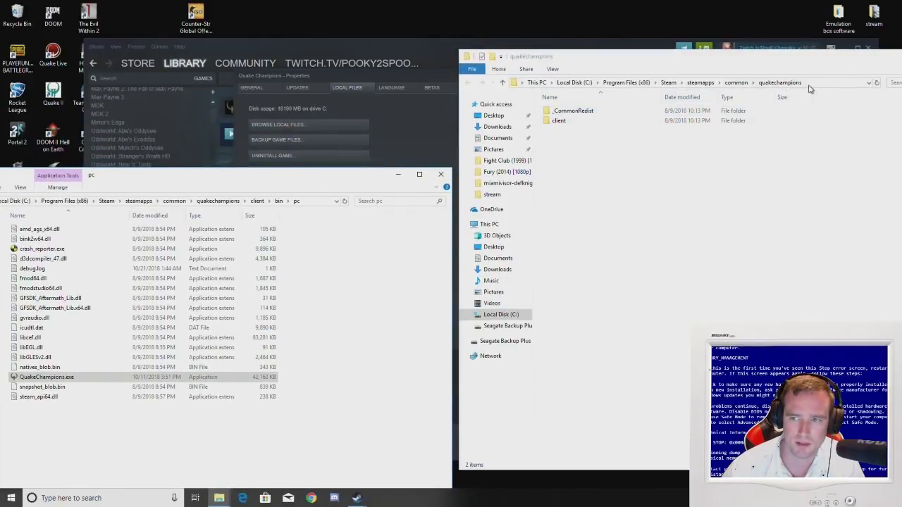
Navigate into client > bin > pc and close the duplicate folder window.
double_click(566, 122)
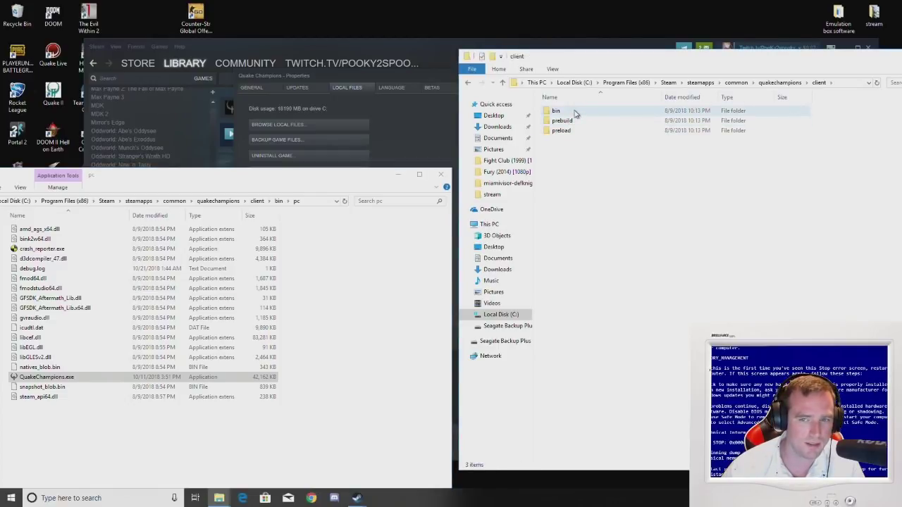
double_click(574, 114)
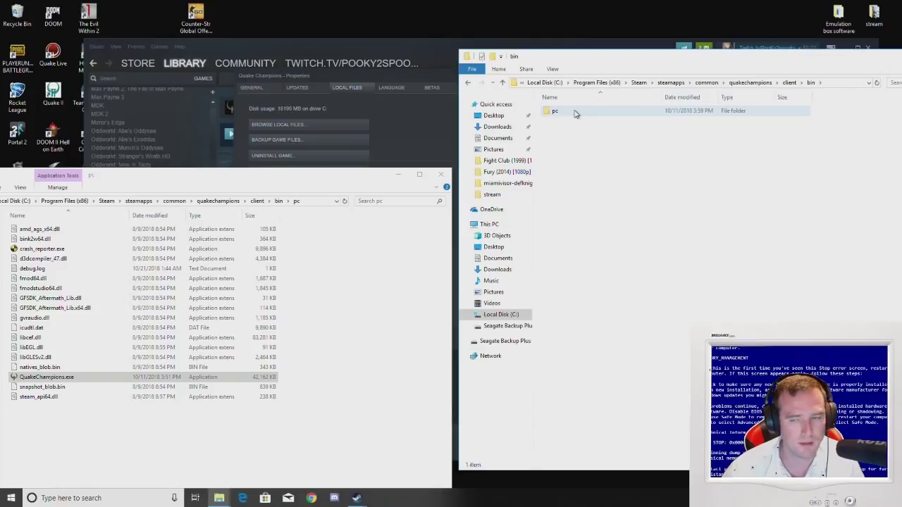
double_click(574, 114)
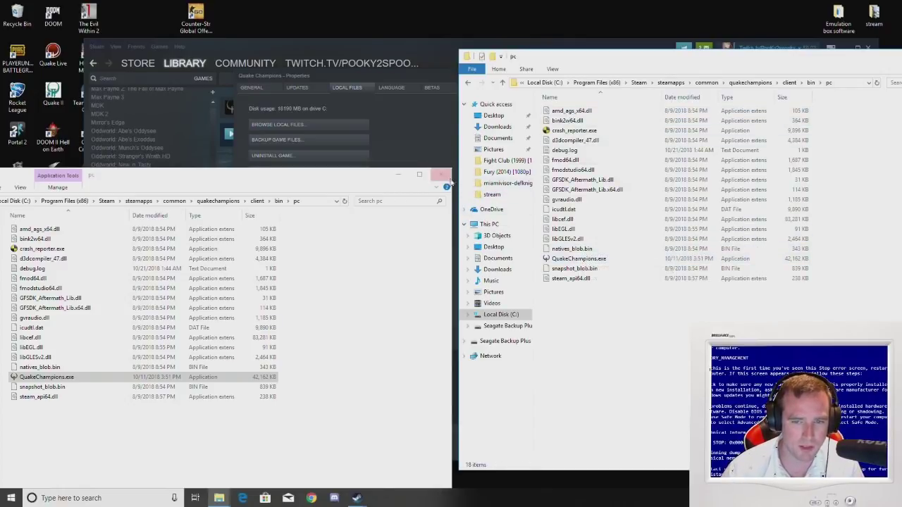
left_click_drag(299, 176, 233, 134)
left_click(407, 128)
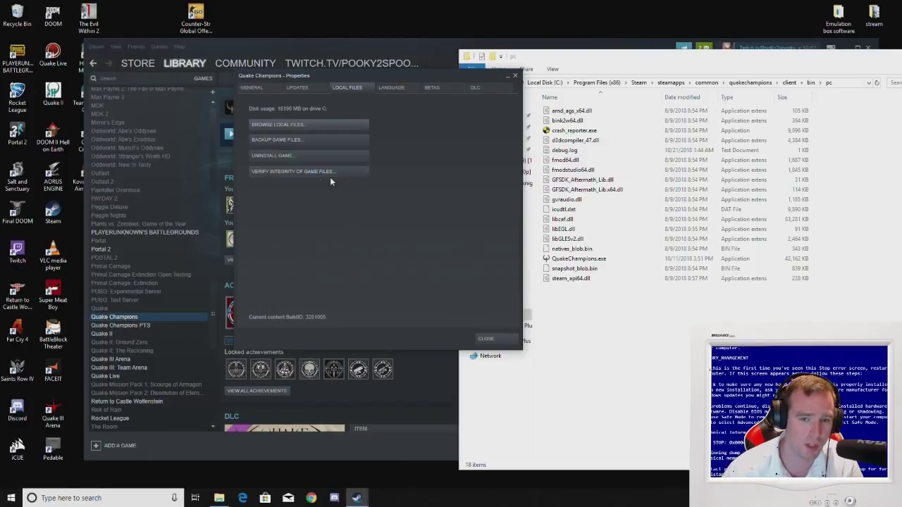
left_click(639, 311)
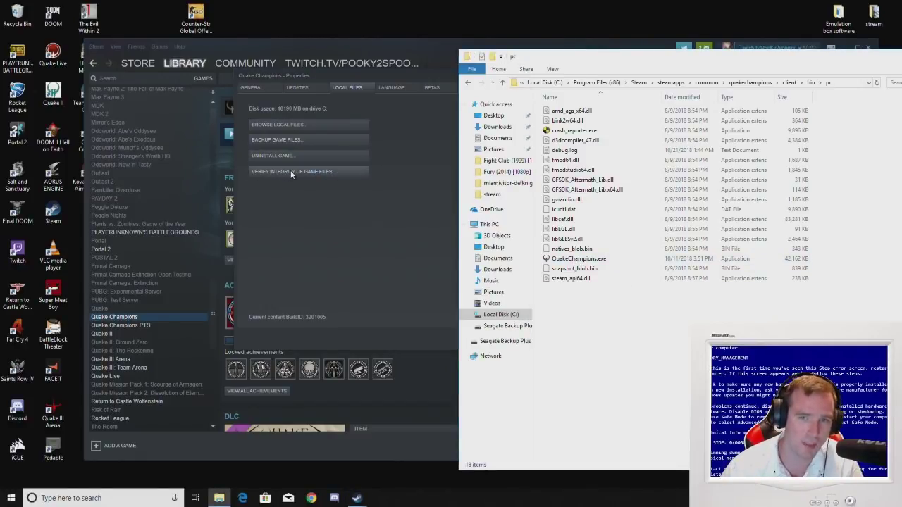
Disable fullscreen optimizations in QuakeChampions.exe's Compatibility properties and apply.
left_click(582, 261)
right_click(582, 262)
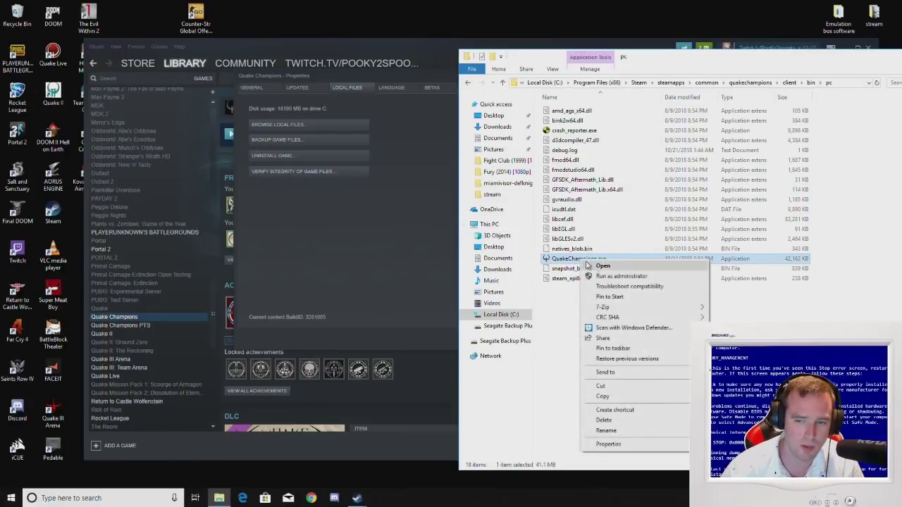
left_click(624, 492)
left_click_drag(649, 264, 408, 207)
left_click(408, 203)
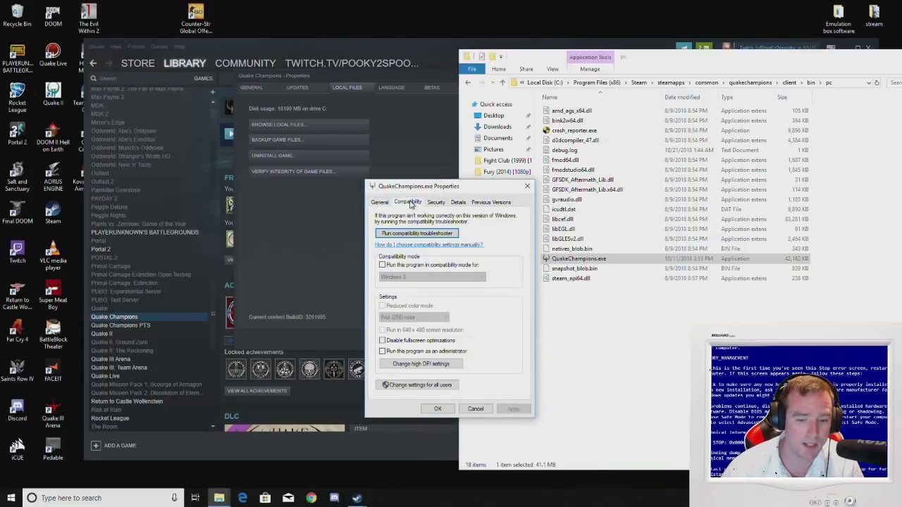
left_click(385, 343)
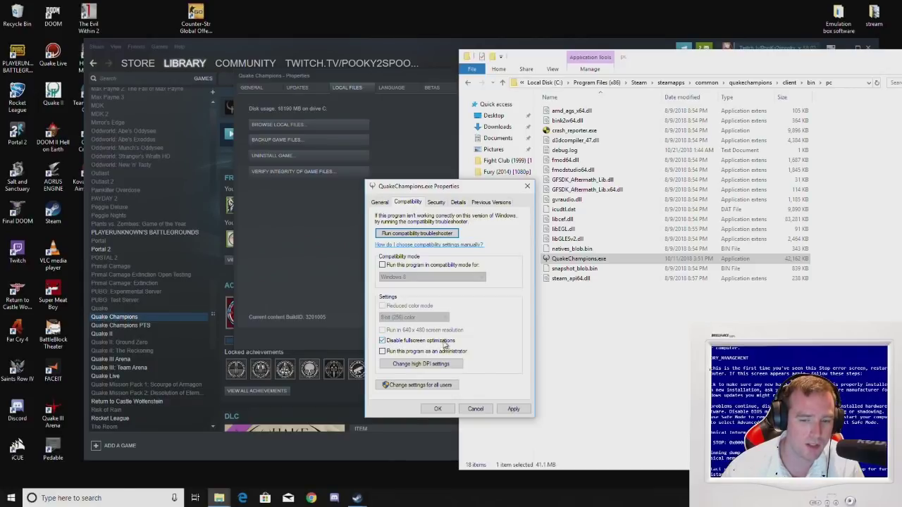
left_click(515, 410)
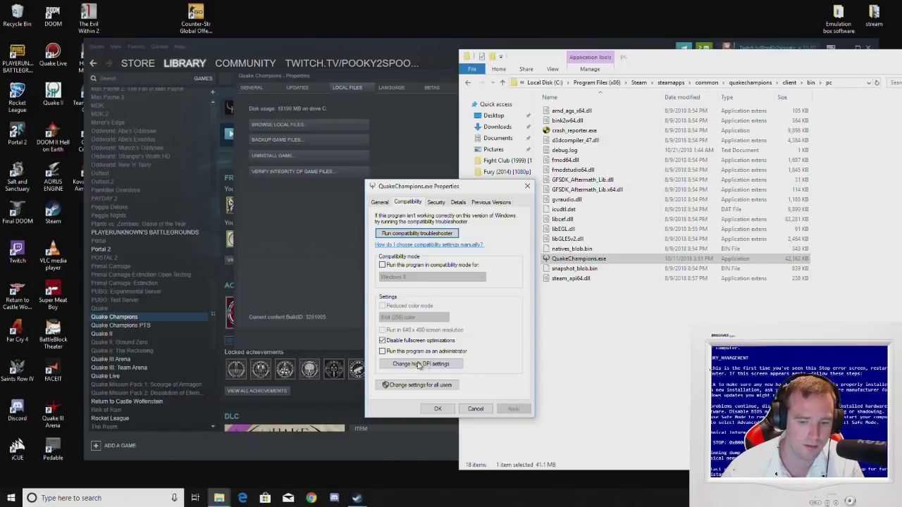
Inspect the high DPI scaling override options, leaving the override turned off.
left_click(420, 367)
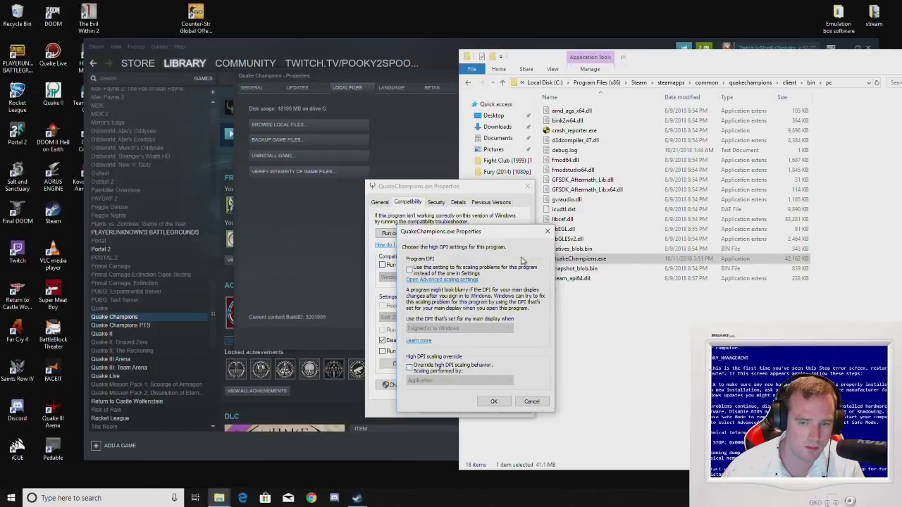
left_click(411, 368)
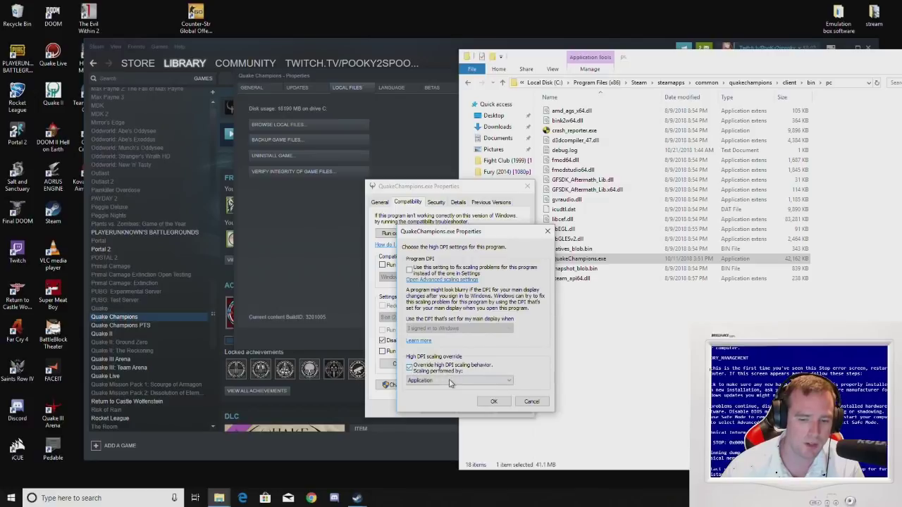
left_click(449, 380)
left_click(449, 389)
left_click(444, 366)
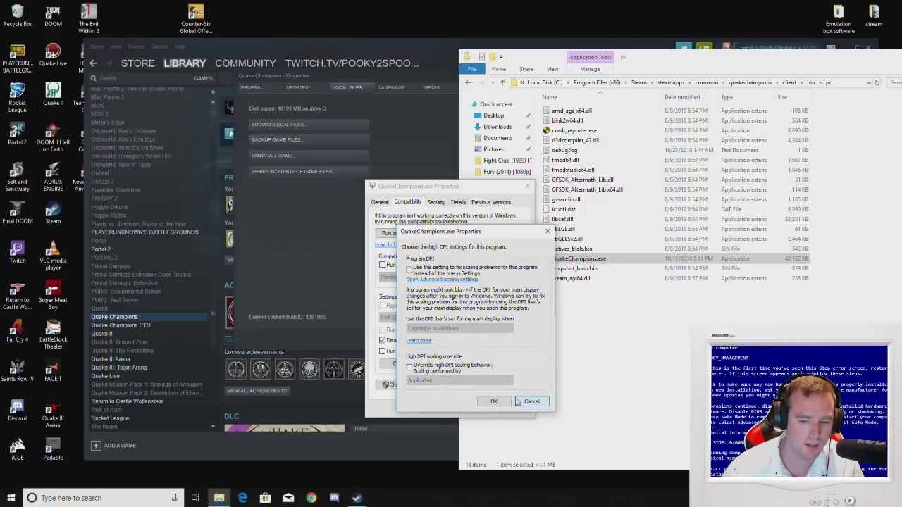
left_click(531, 401)
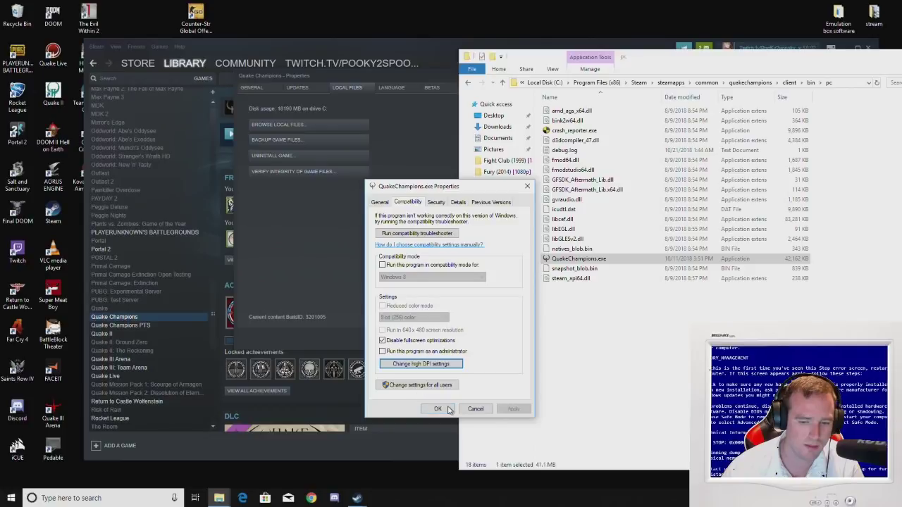
left_click(438, 363)
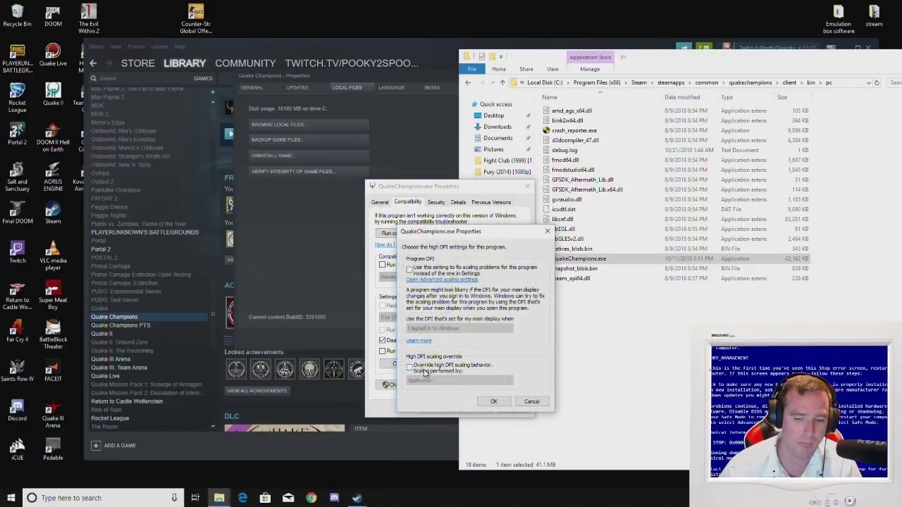
left_click(410, 367)
left_click(483, 380)
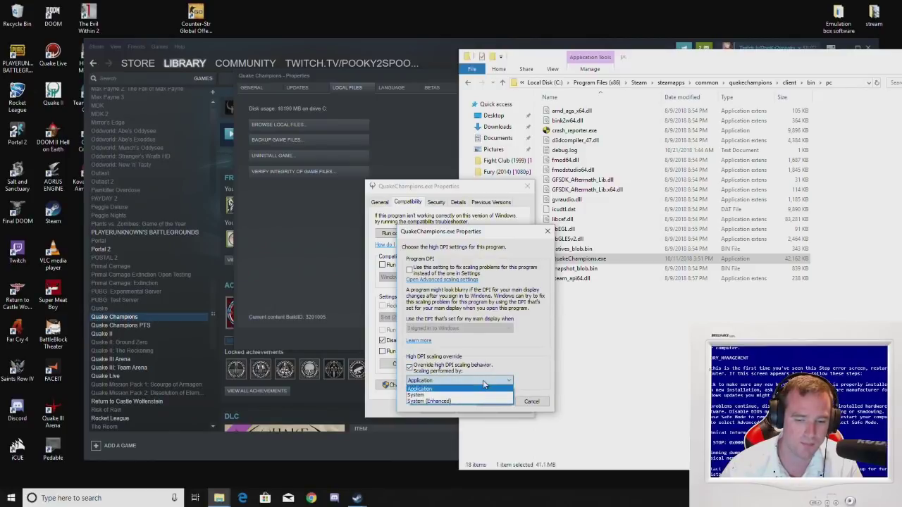
left_click(483, 380)
left_click(410, 367)
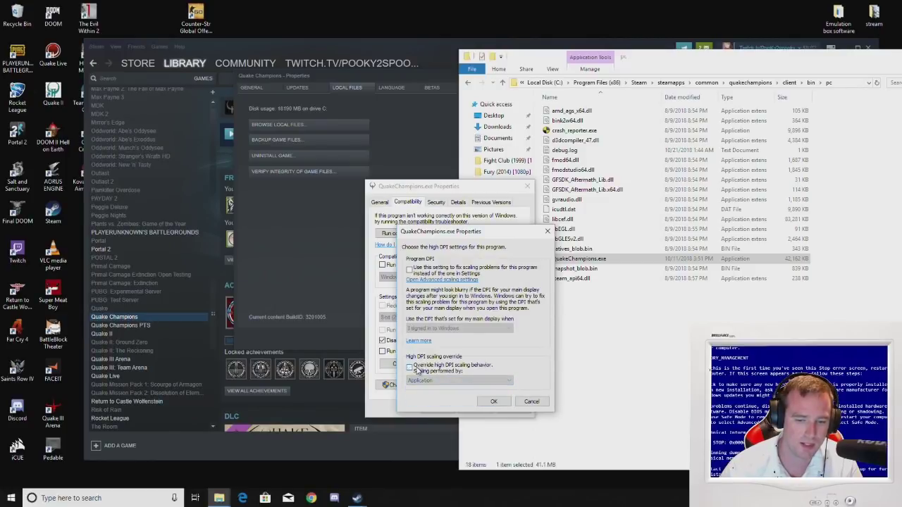
left_click(494, 403)
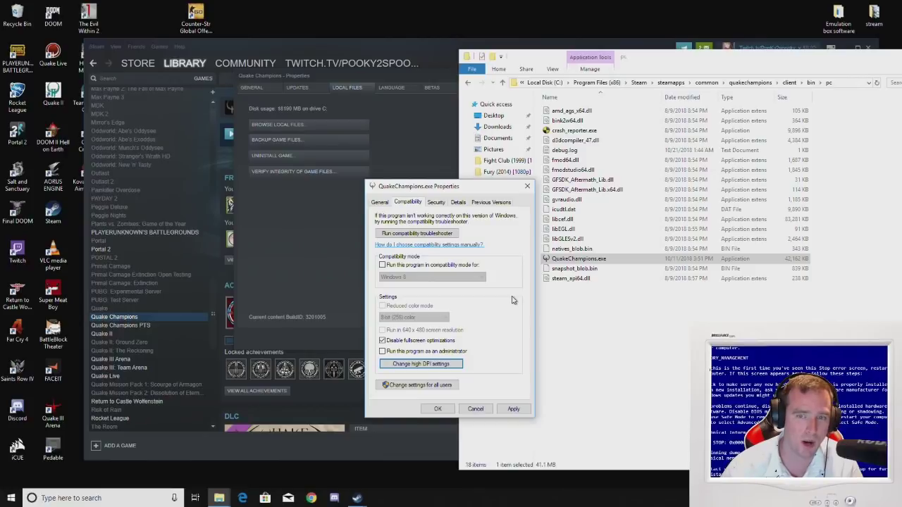
Apply and close the exe properties, then close Steam's game Properties window.
left_click(514, 411)
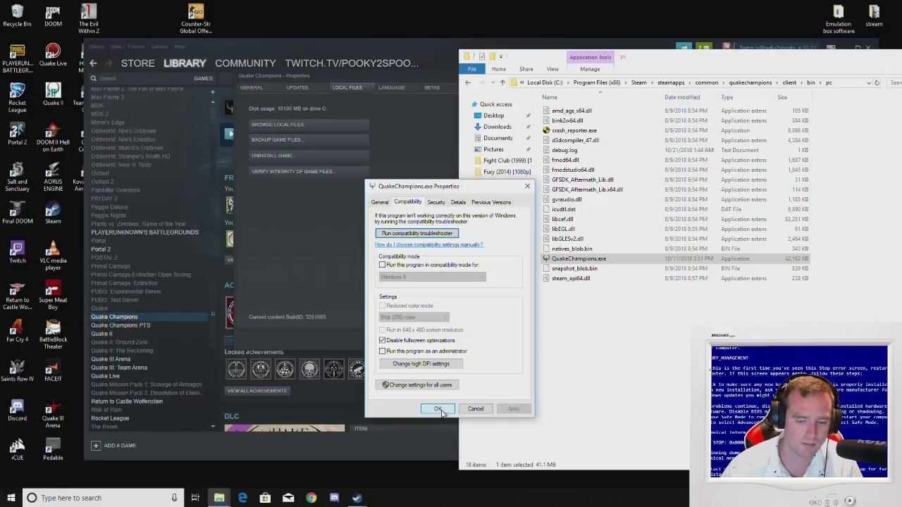
left_click(439, 410)
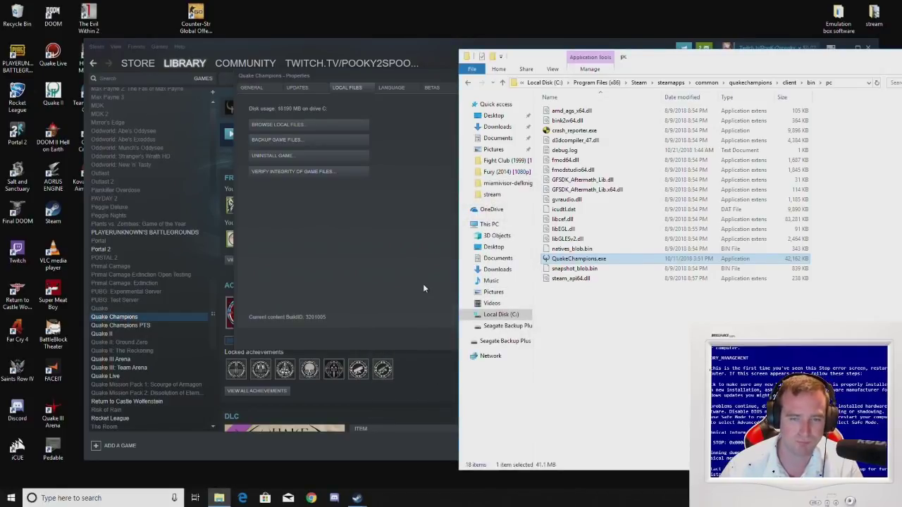
left_click(399, 221)
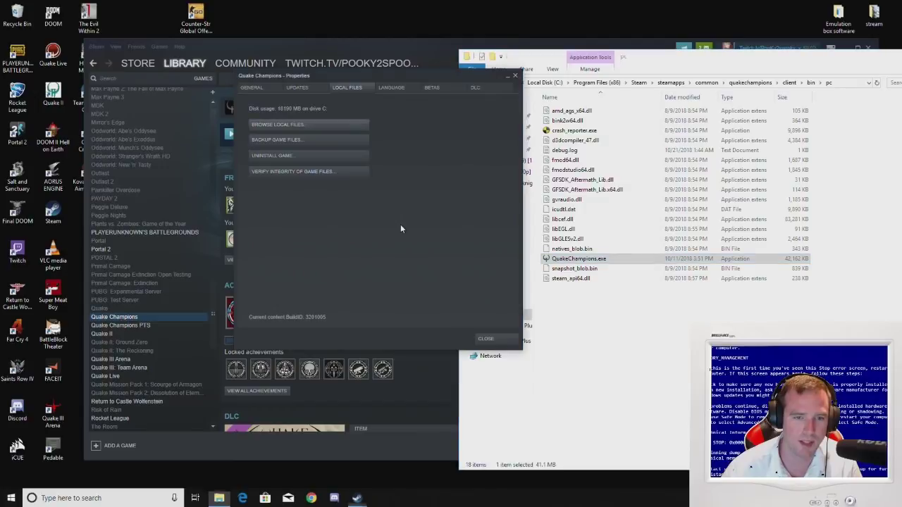
left_click(491, 339)
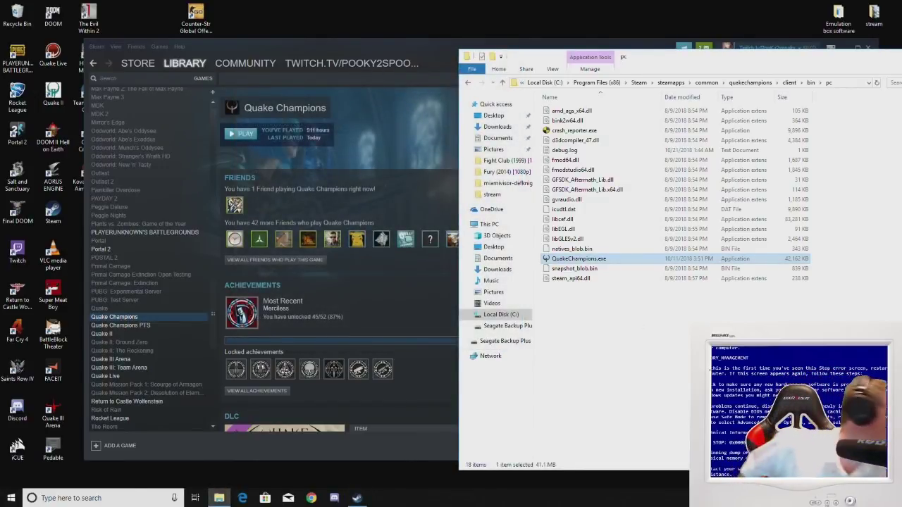
Search 'power' and open the High performance plan settings: display off 15 minutes, sleep Never.
key("super+d")
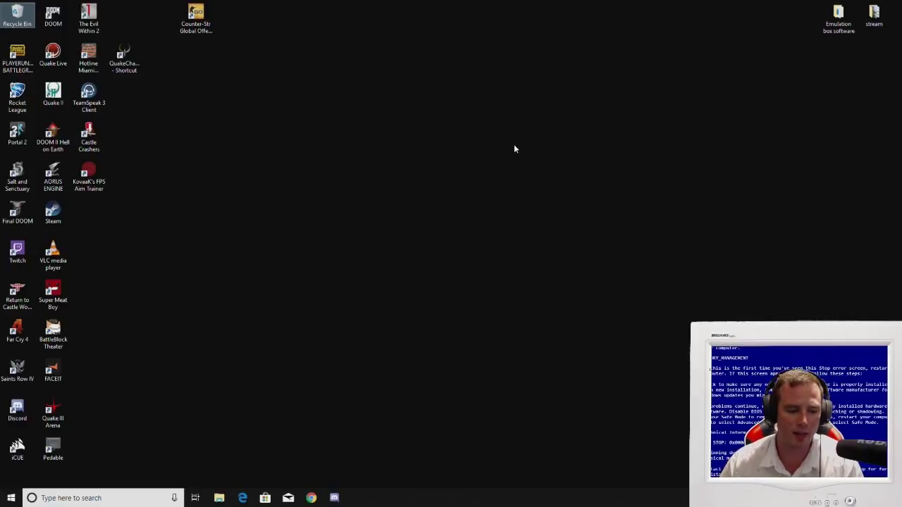
left_click(104, 498)
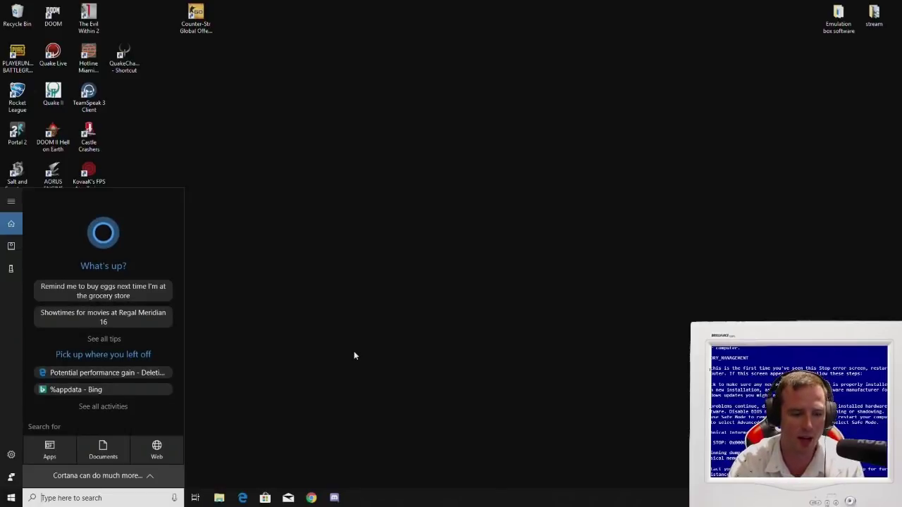
type("power")
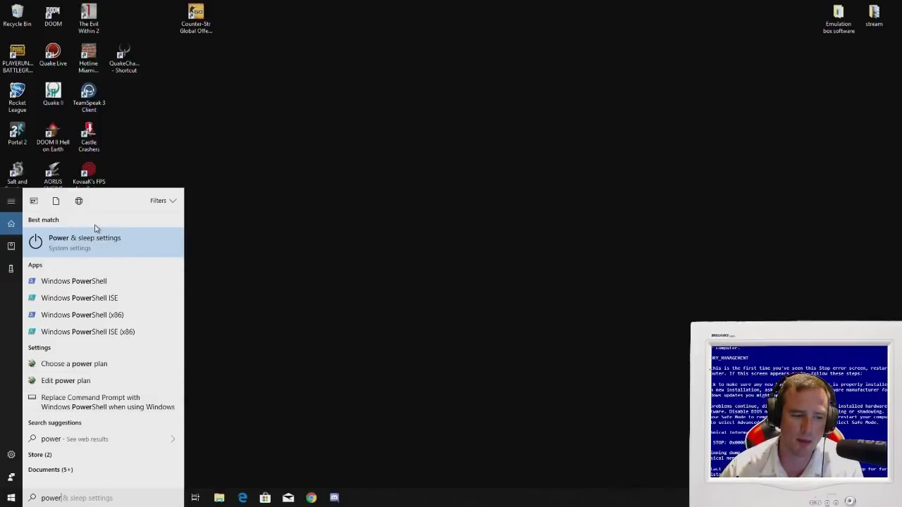
left_click(74, 364)
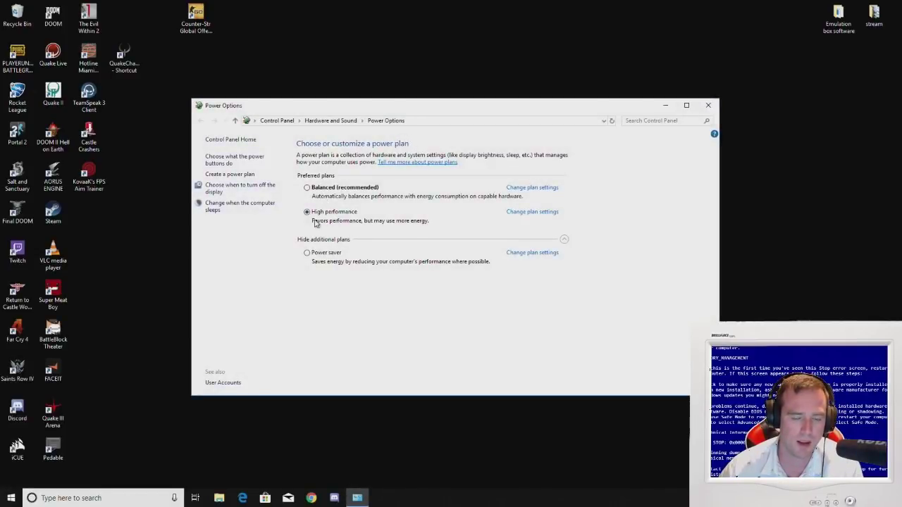
left_click(532, 212)
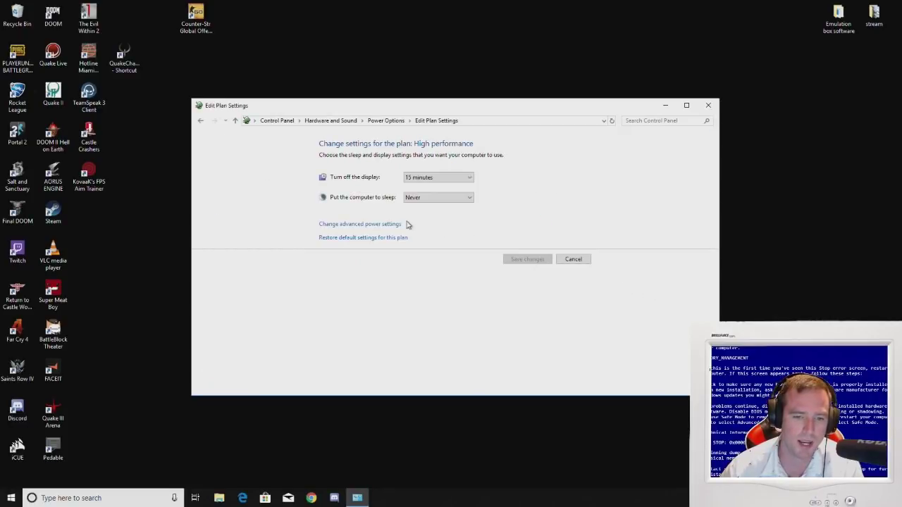
Open the High performance plan's advanced power settings and glance at Desktop background settings.
left_click(364, 225)
left_click_drag(149, 47, 322, 54)
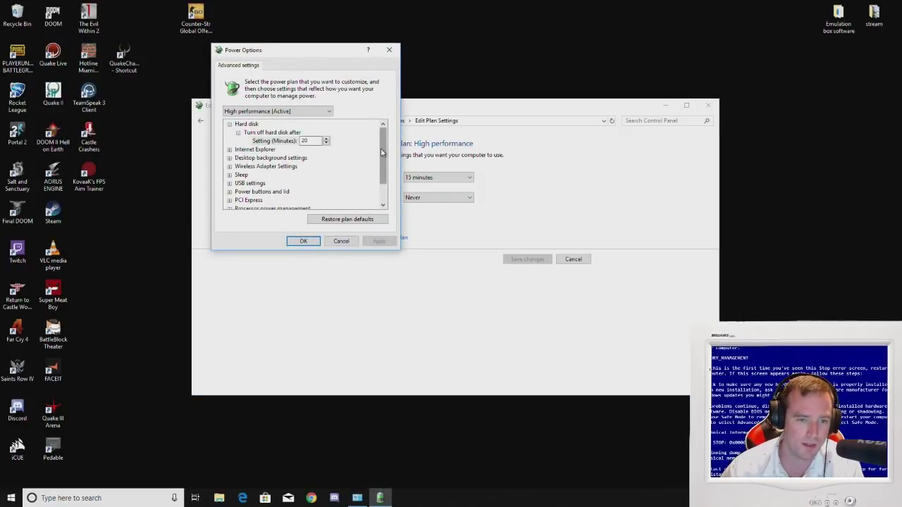
scroll(381, 148, "down", 1)
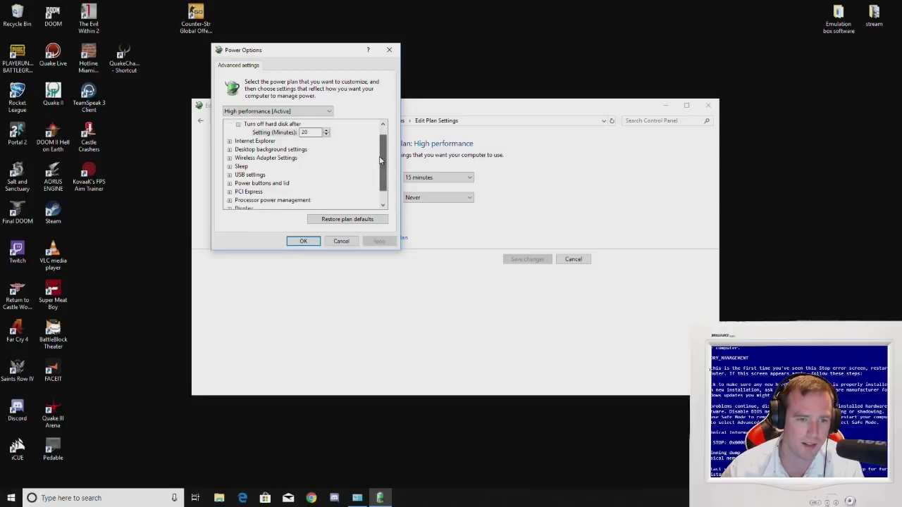
left_click(230, 150)
left_click(229, 150)
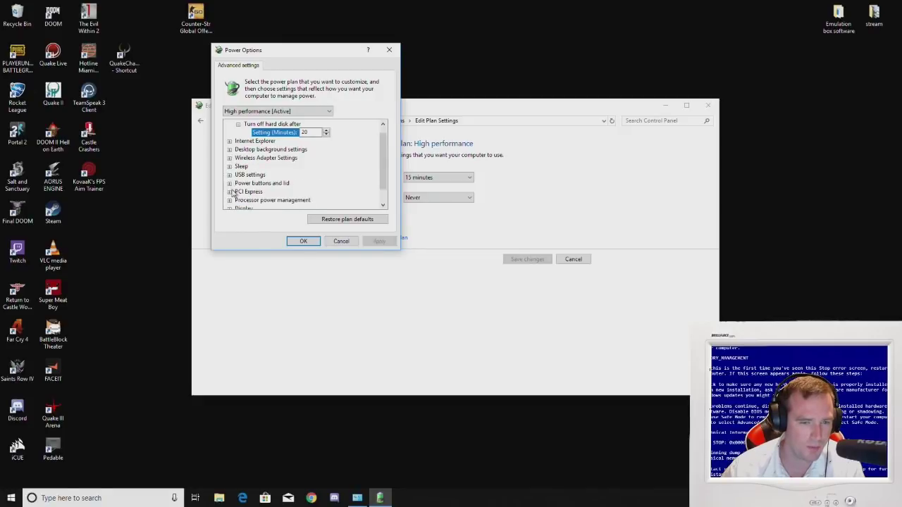
Check the Power button action, then confirm PCI Express Link State Power Management is Off.
scroll(381, 172, "down", 1)
left_click(230, 166)
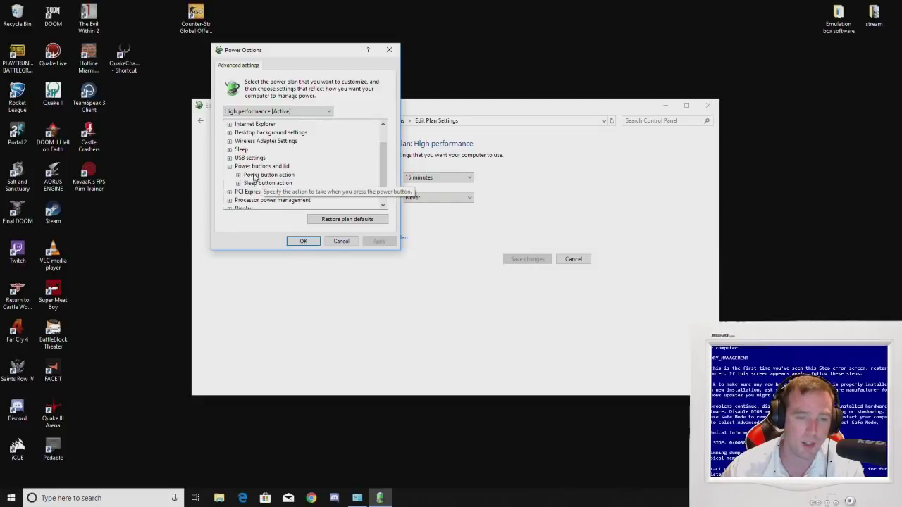
double_click(255, 175)
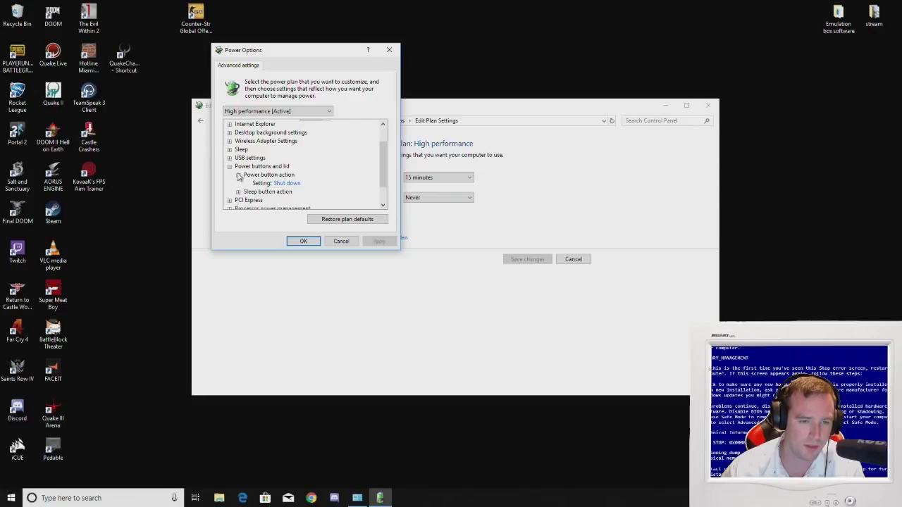
left_click(238, 175)
key("Left")
key("Left")
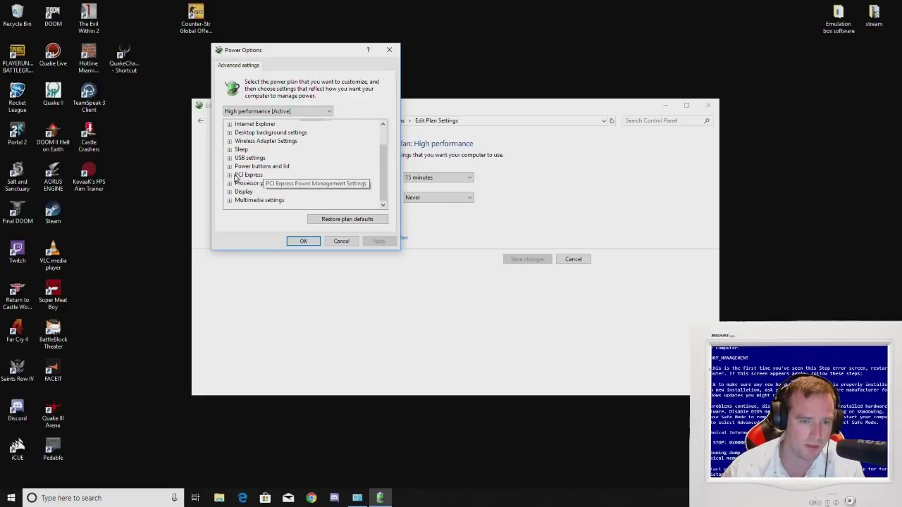
left_click(238, 184)
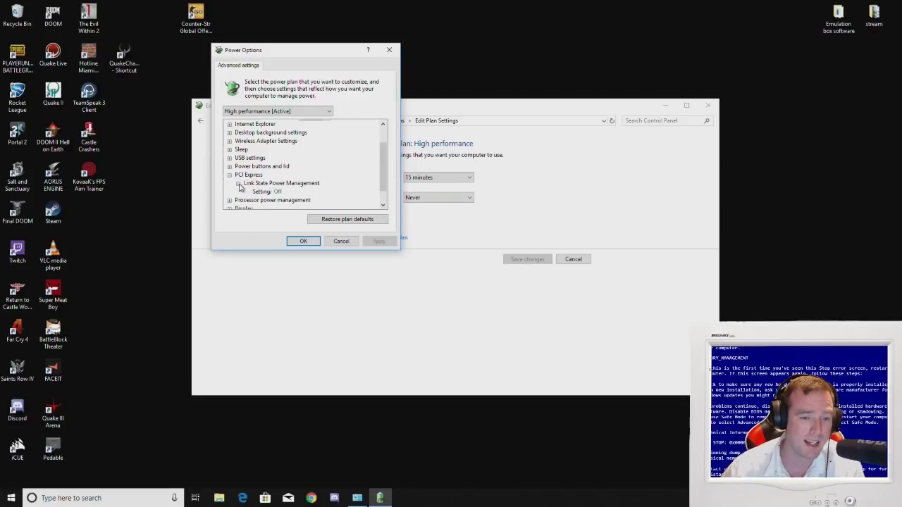
left_click(280, 194)
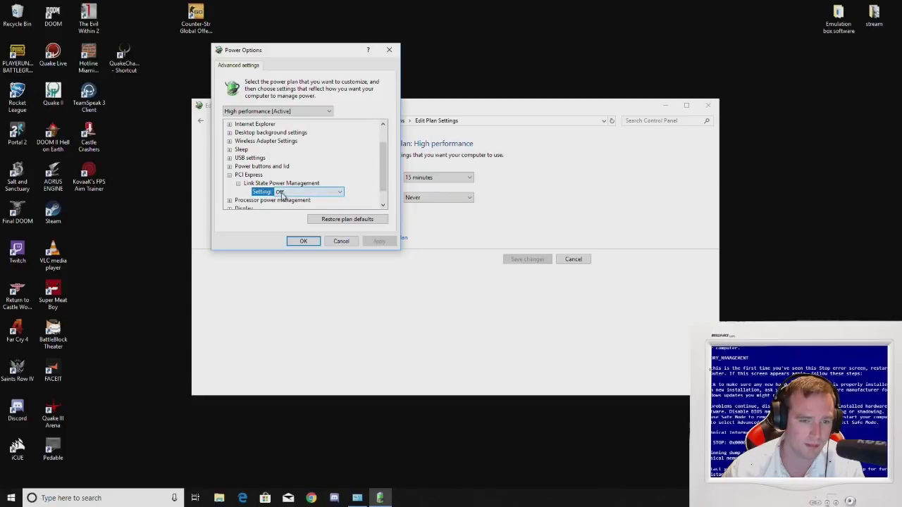
Verify minimum and maximum processor state at 100% and System cooling policy Active.
left_click(229, 175)
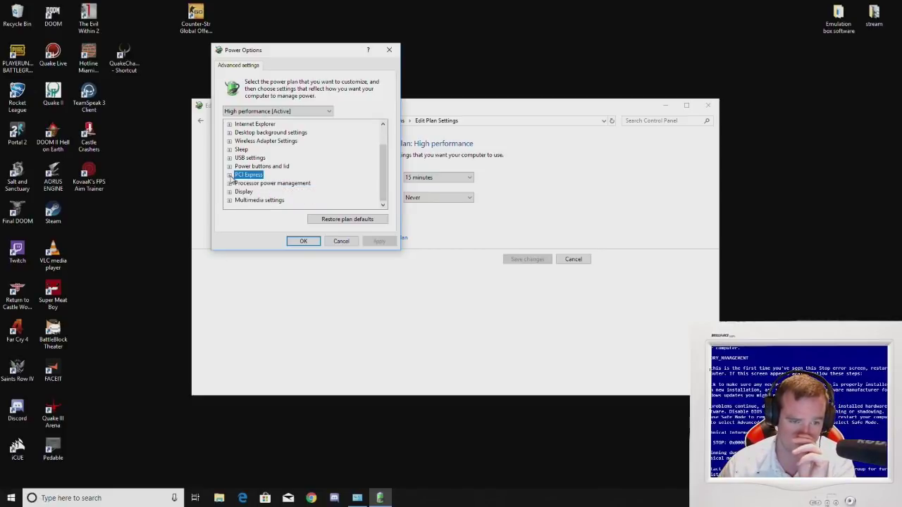
left_click(229, 183)
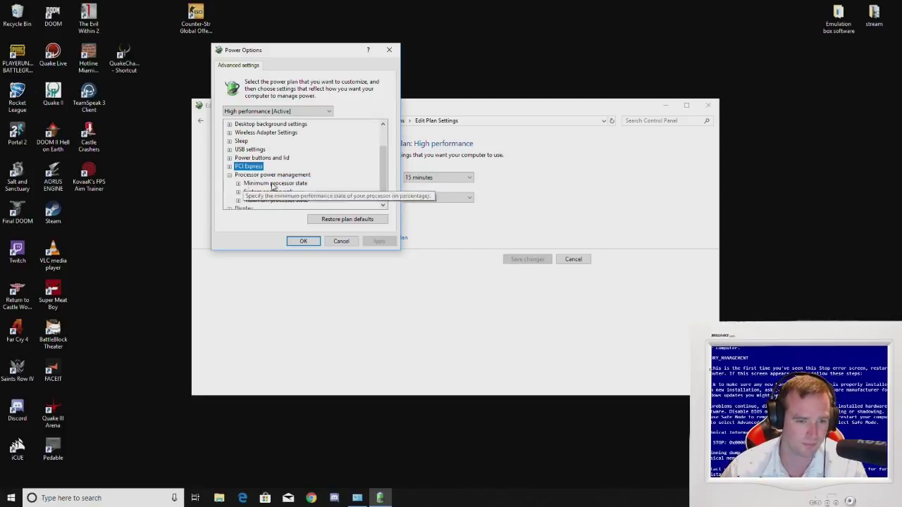
scroll(272, 184, "down", 1)
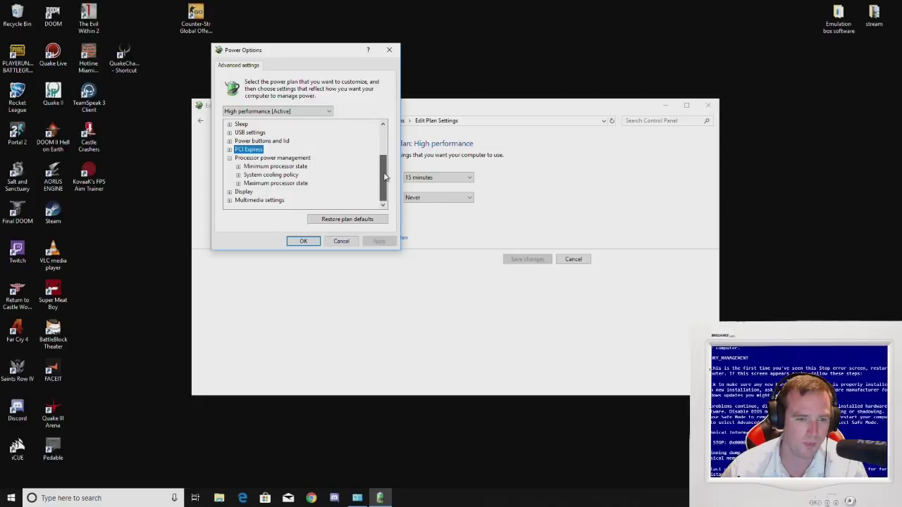
left_click(238, 183)
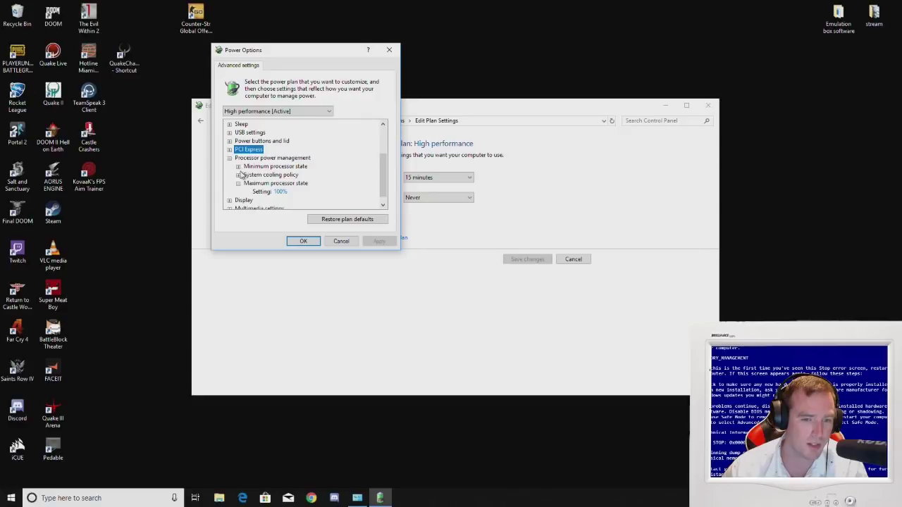
left_click(238, 166)
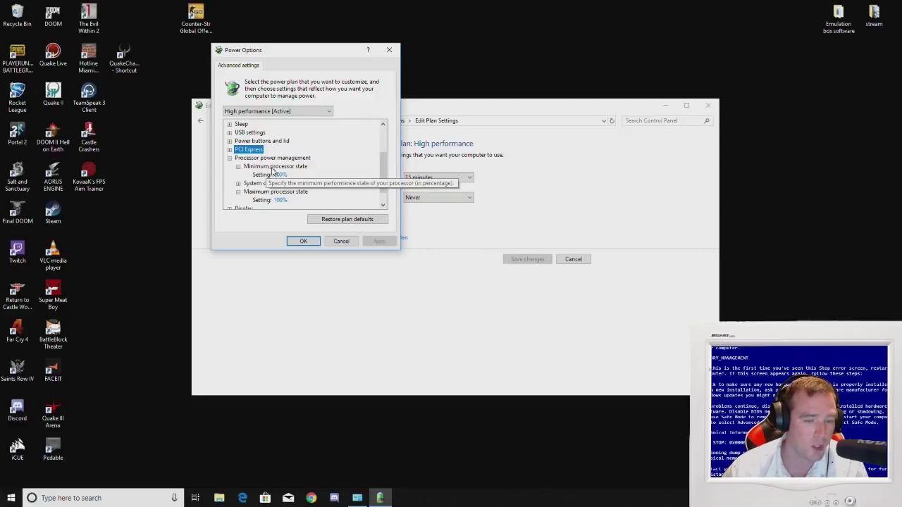
left_click(239, 183)
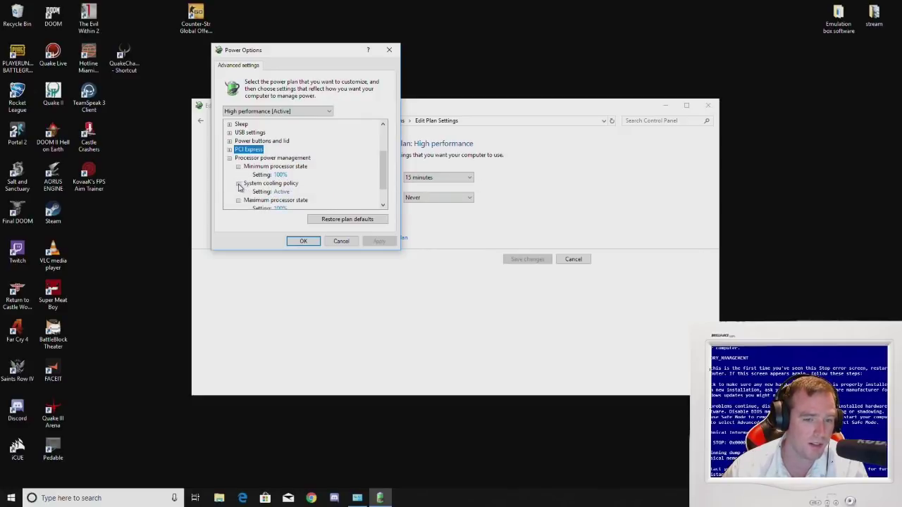
left_click(284, 192)
Look over the Display power settings, then close the advanced power settings dialog.
left_click(230, 158)
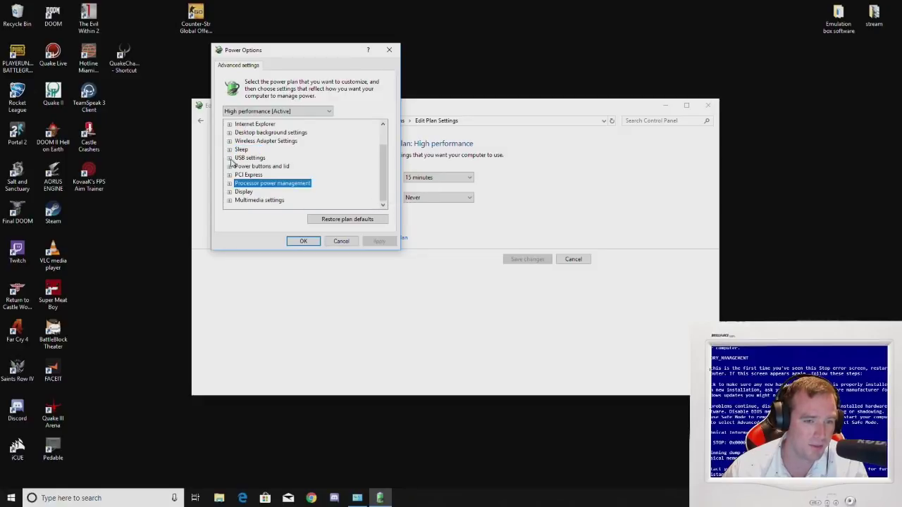
left_click(229, 191)
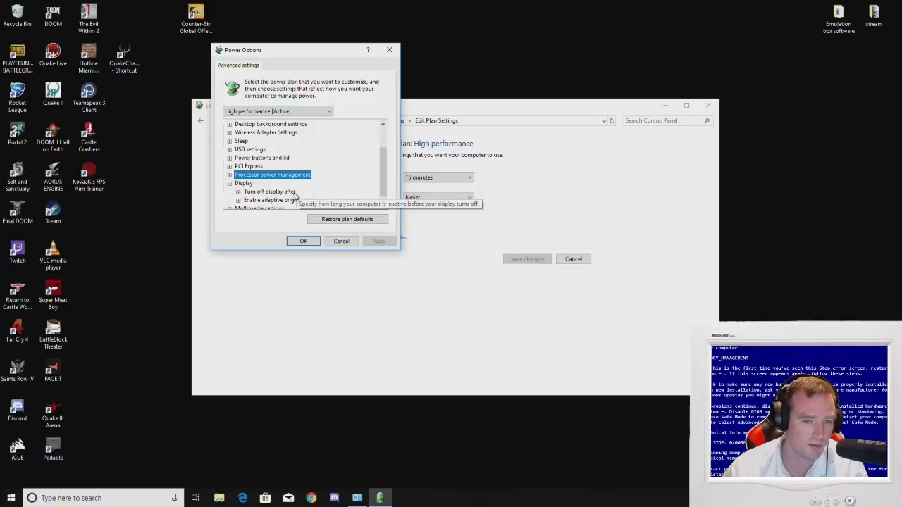
scroll(384, 179, "down", 2)
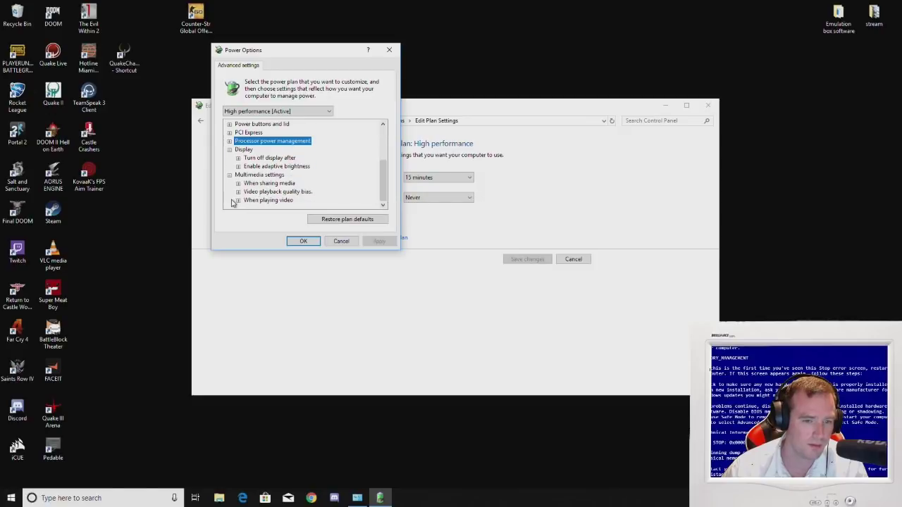
scroll(268, 180, "up", 4)
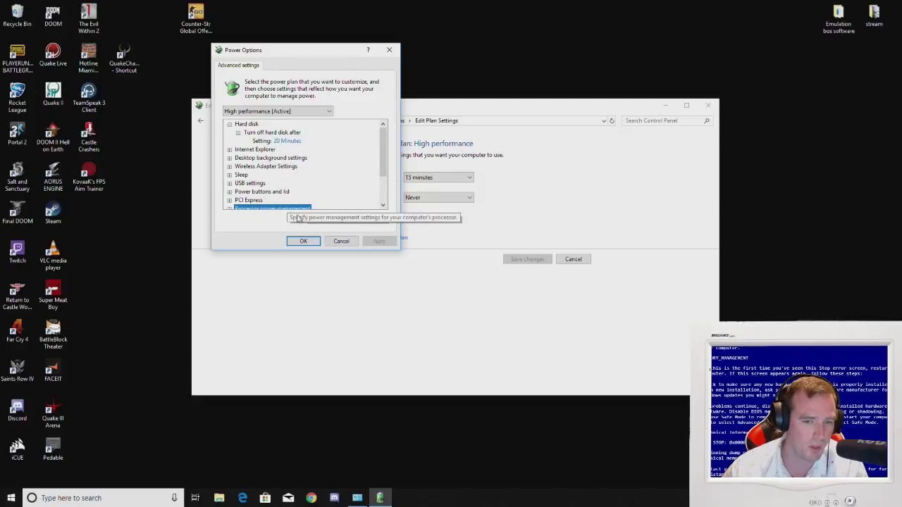
left_click(340, 242)
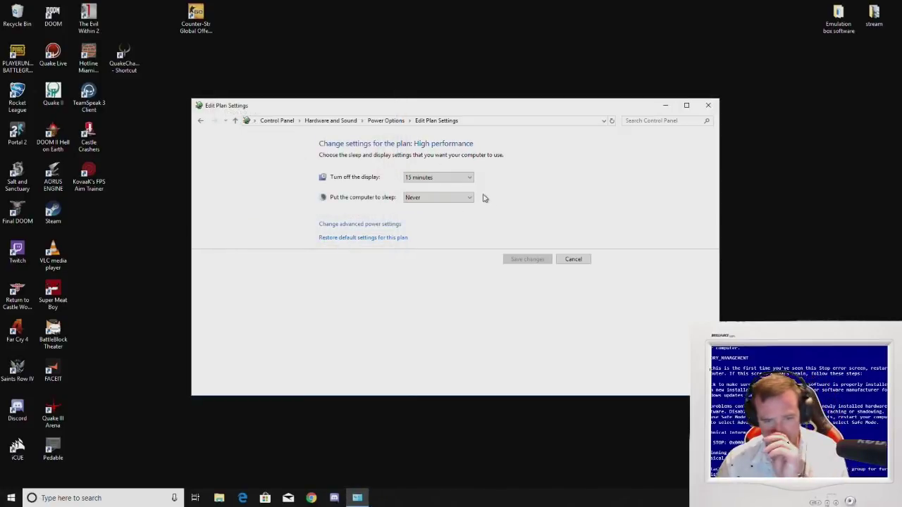
Leave Edit Plan Settings without changes and close the Power Options window.
left_click(573, 259)
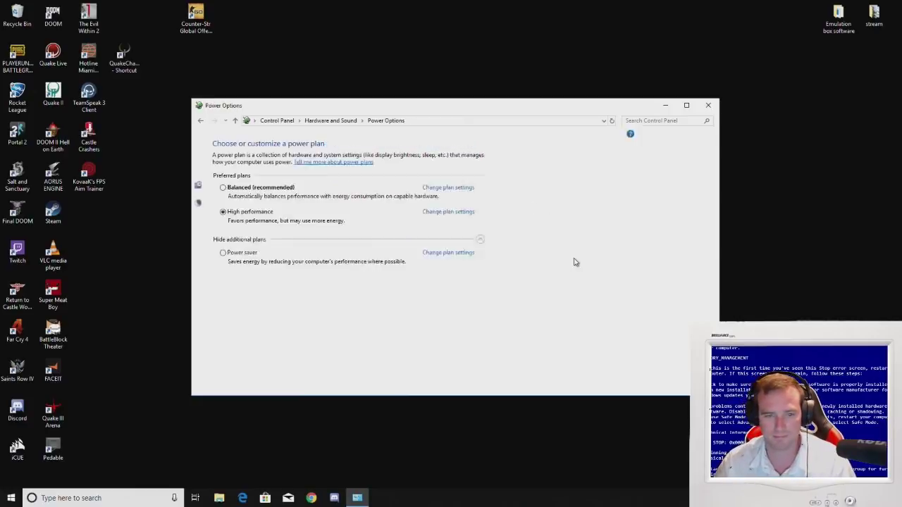
left_click(707, 107)
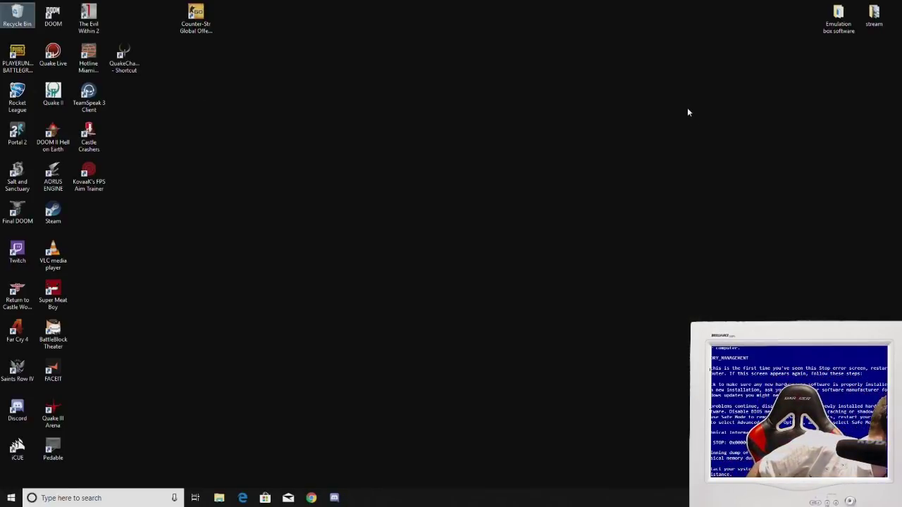
left_click(688, 108)
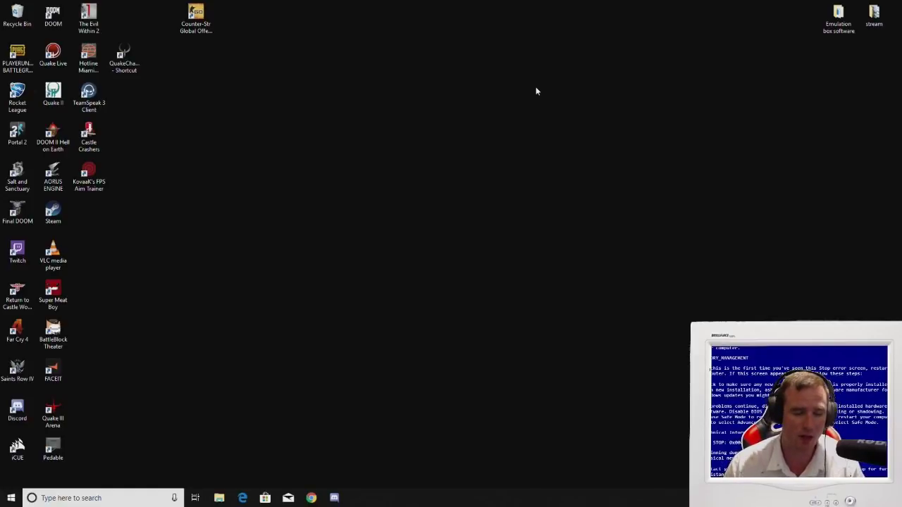
Open Control Panel via a 'control' search and show Mouse Pointer Options with Enhance pointer precision off.
left_click(119, 498)
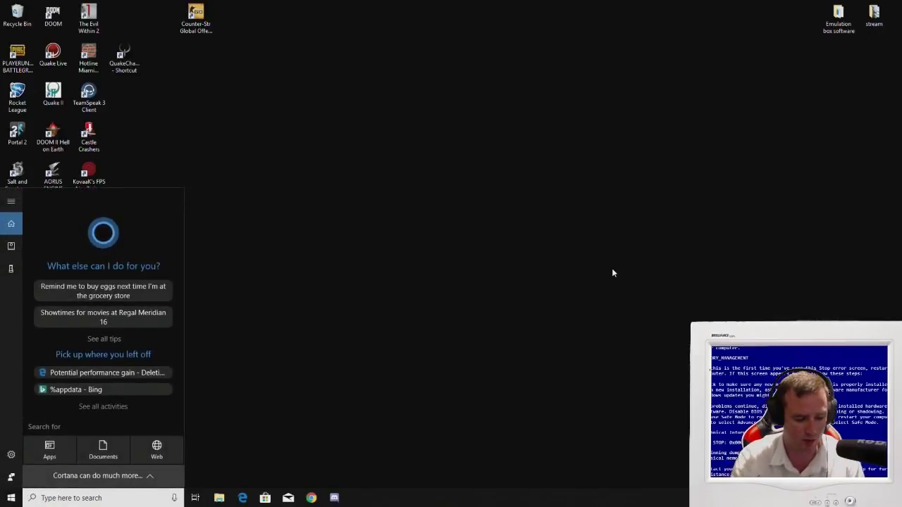
type("control")
key("Return")
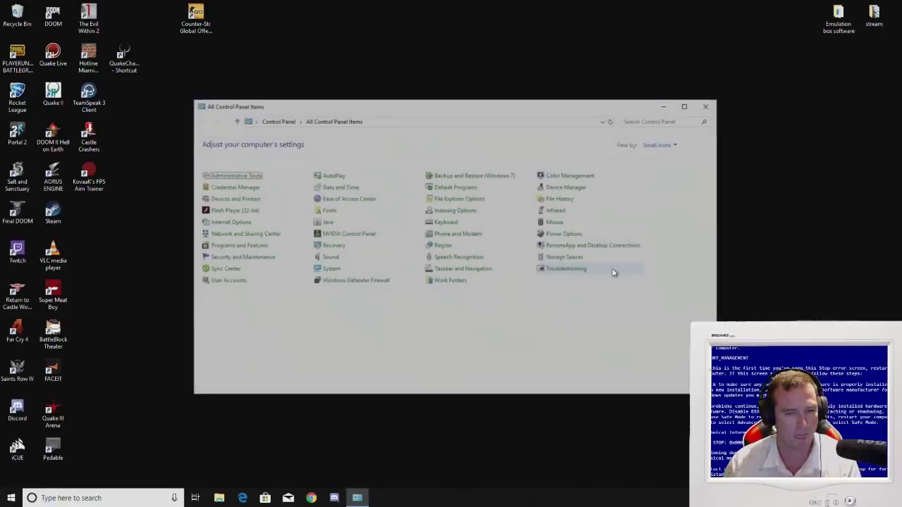
left_click(558, 223)
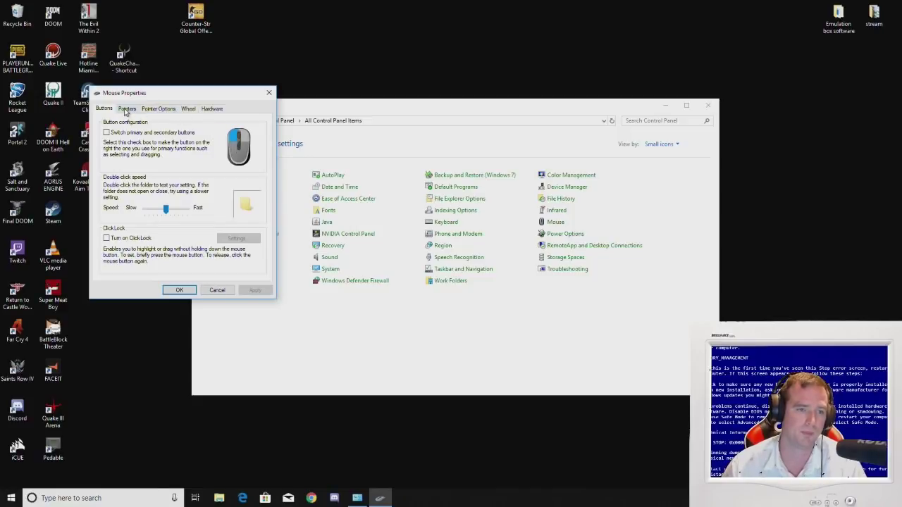
left_click(159, 110)
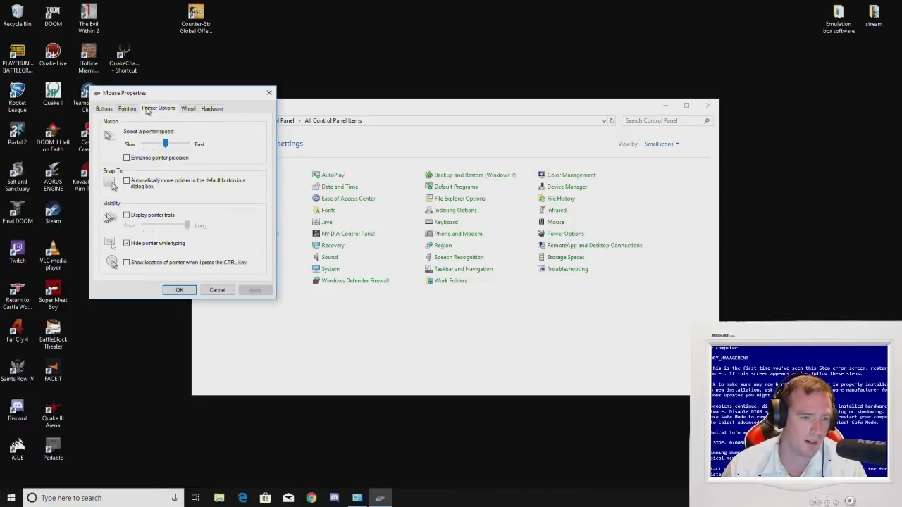